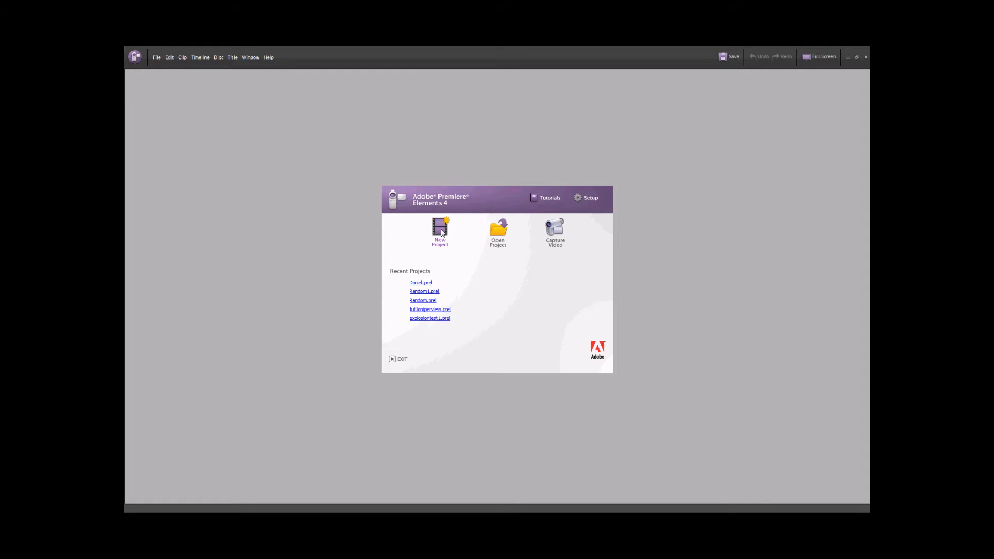
Step: Create a new project named "random" with the default save location and project settings
left_click(442, 233)
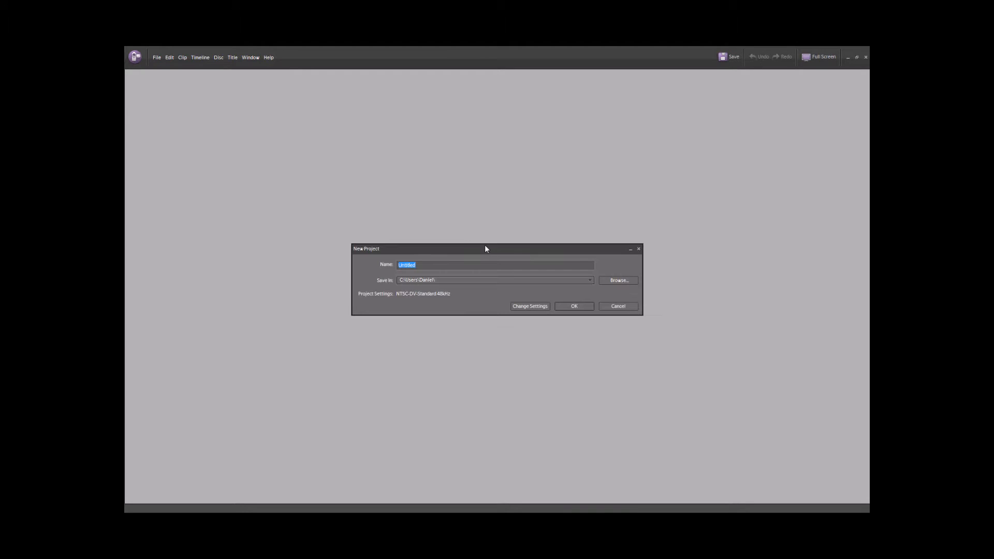
type("random")
left_click(572, 306)
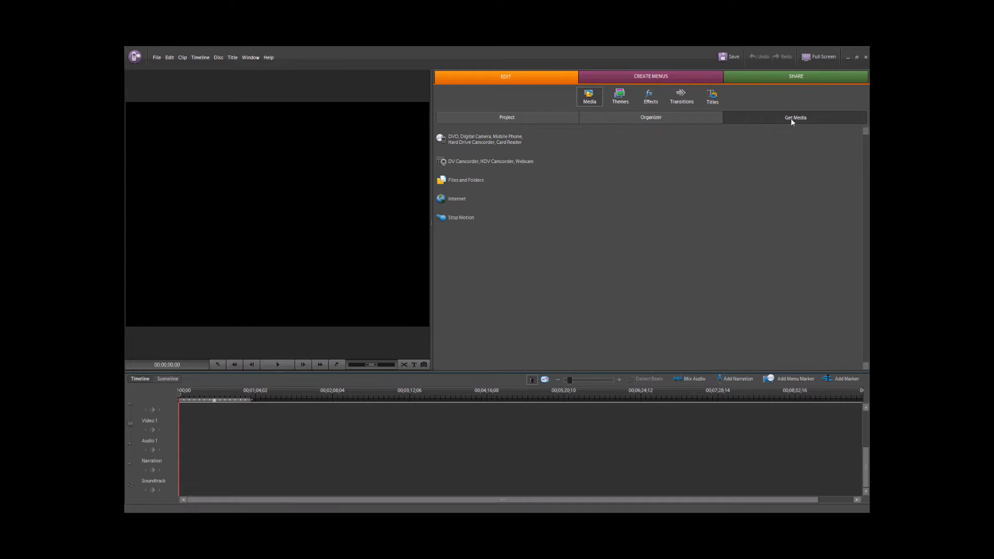
Step: Import the DV_HDBR13a clip from the Stock Footage folder and place it at the start of the Video 1 track
left_click(473, 182)
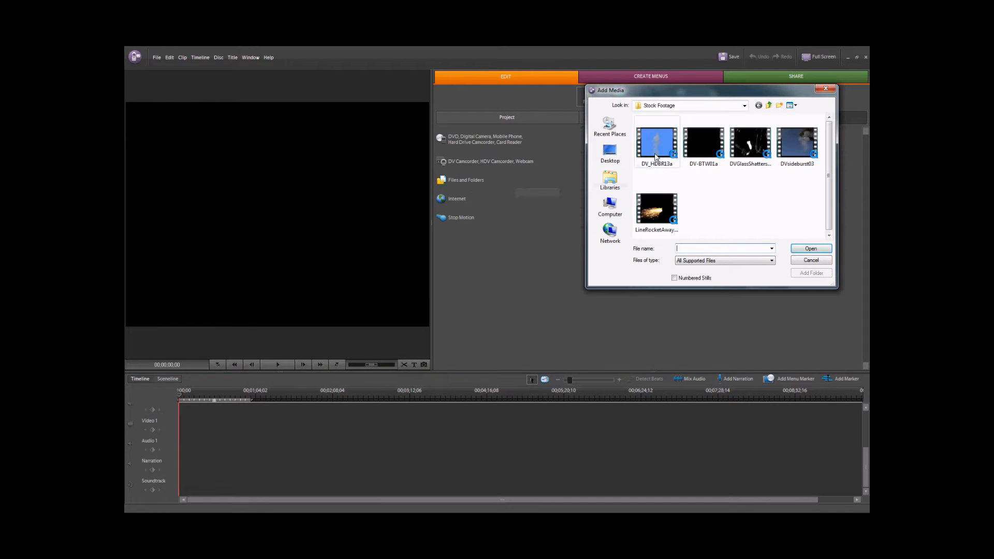
left_click(811, 260)
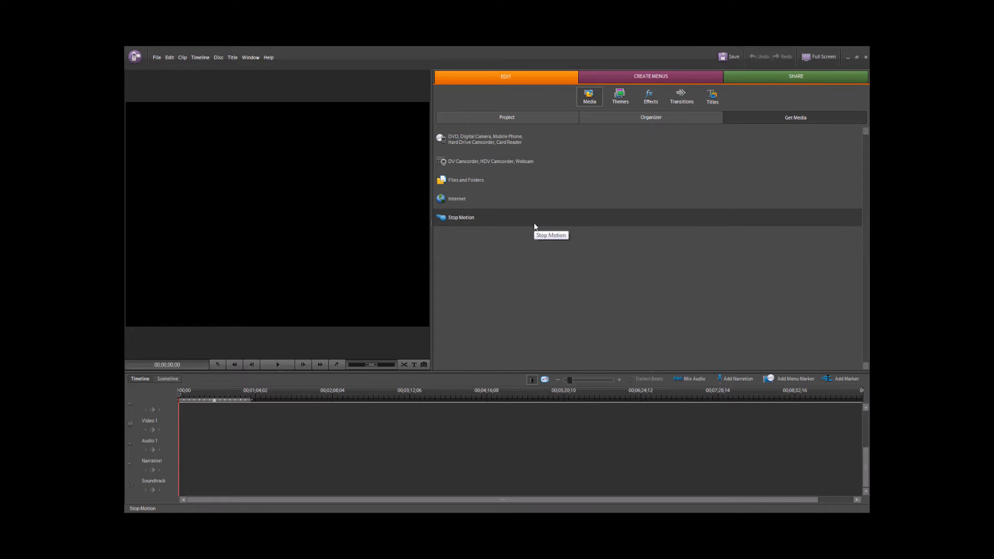
left_click(488, 179)
double_click(648, 148)
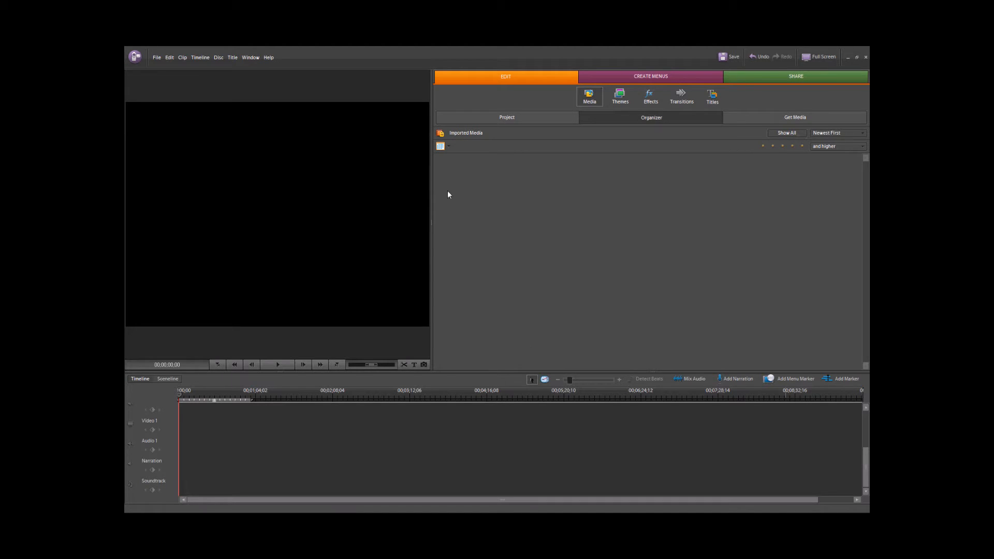
left_click(488, 122)
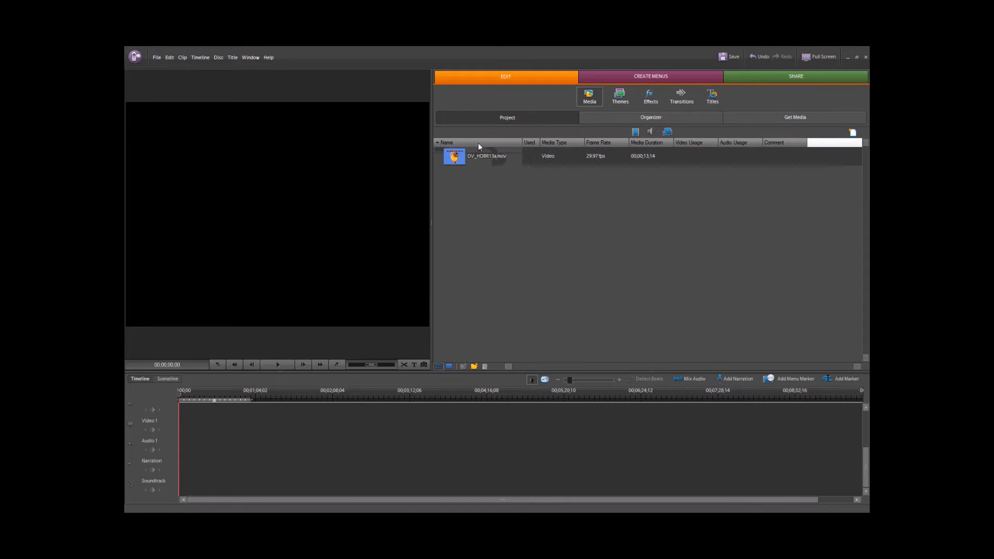
left_click_drag(455, 157, 162, 428)
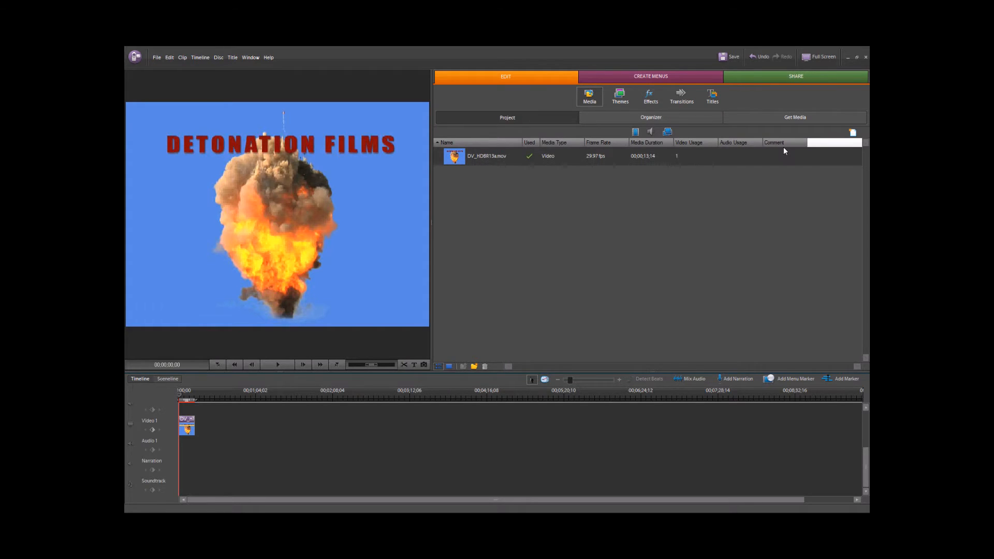
Step: Create a project media folder named Footage and move the imported explosion clip into it
left_click(474, 366)
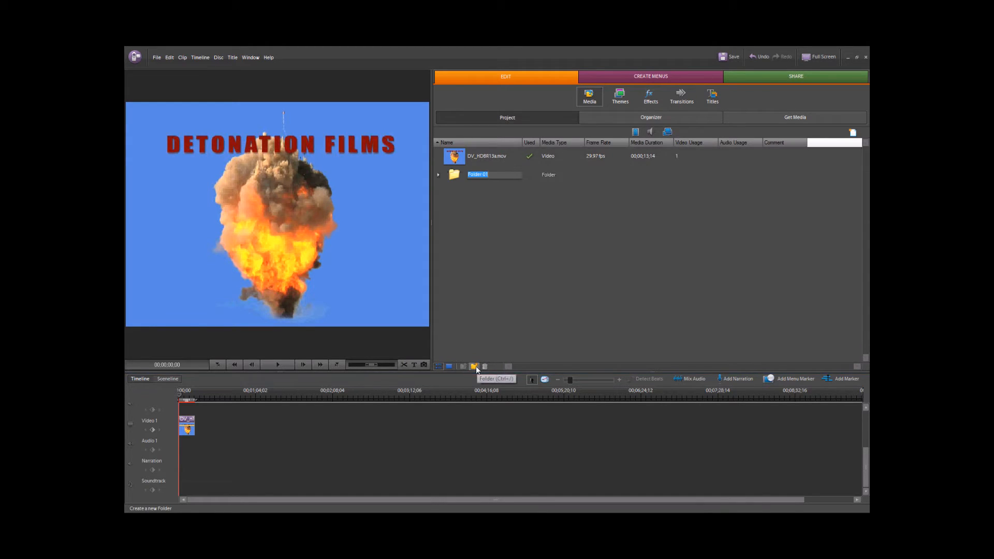
type("Foota")
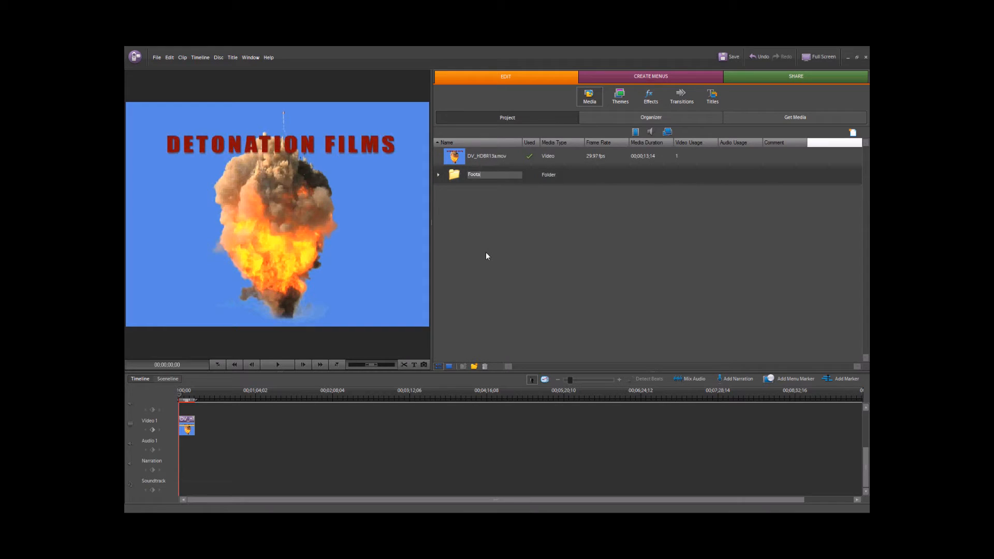
key("Return")
left_click_drag(454, 156, 460, 175)
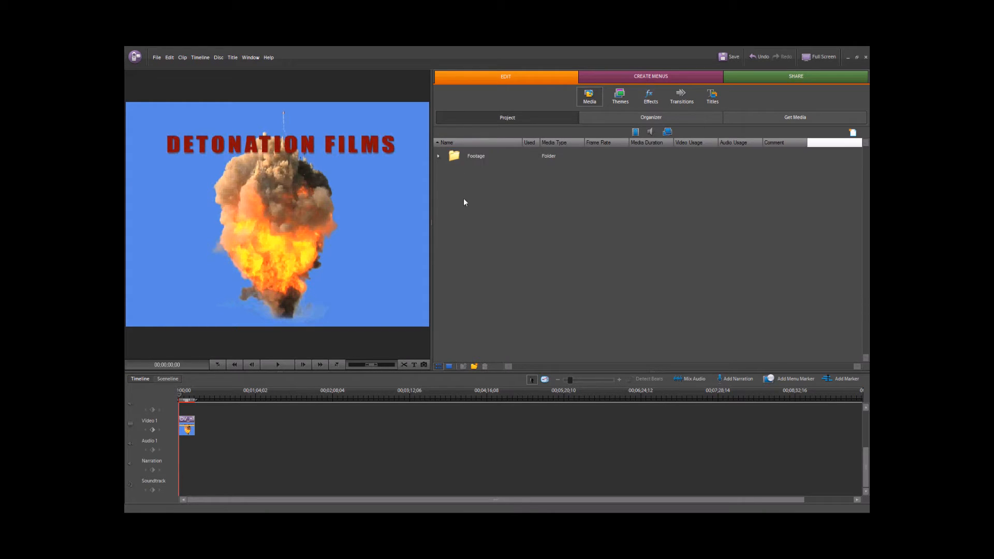
Step: Compare the icon and list views of the project media and inspect the clip inside the Footage folder
left_click(449, 366)
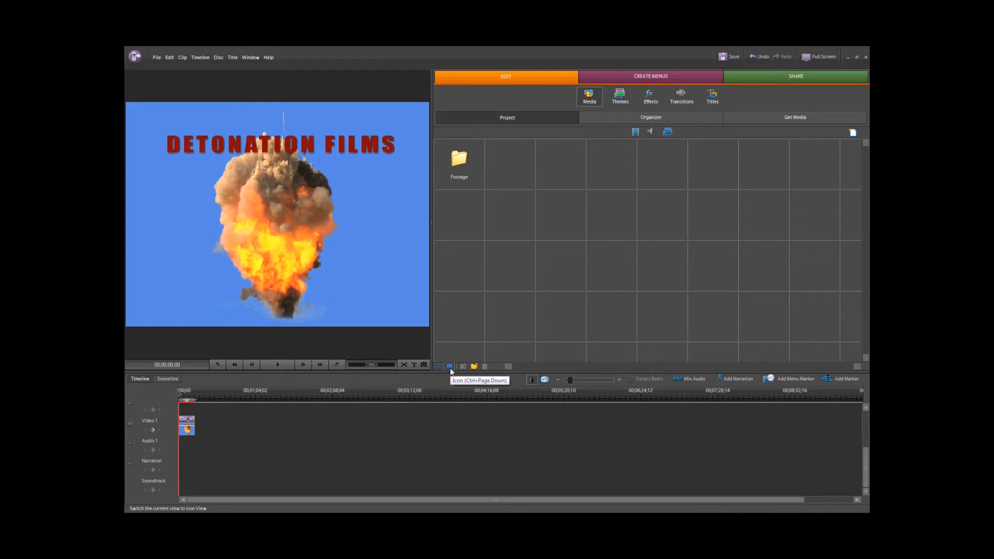
left_click(439, 366)
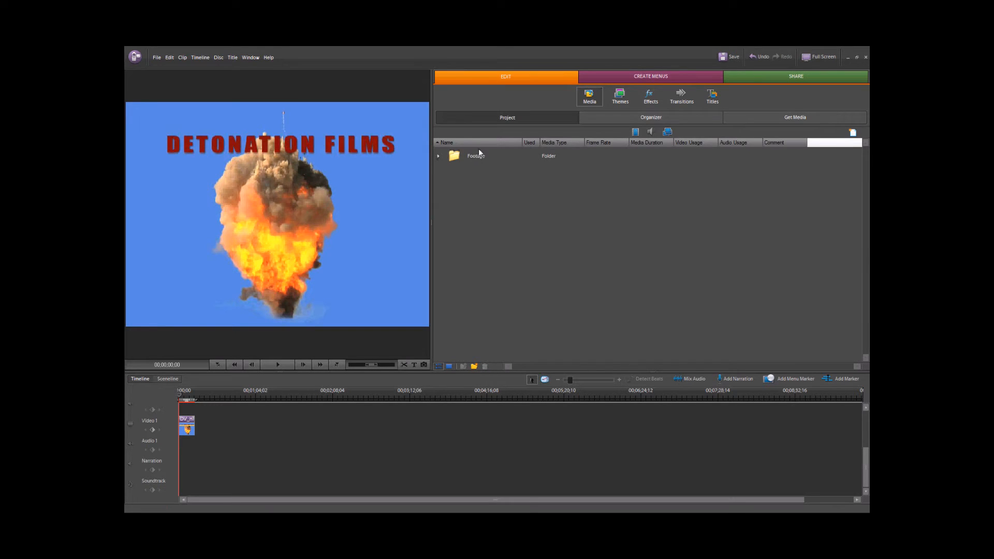
left_click(439, 157)
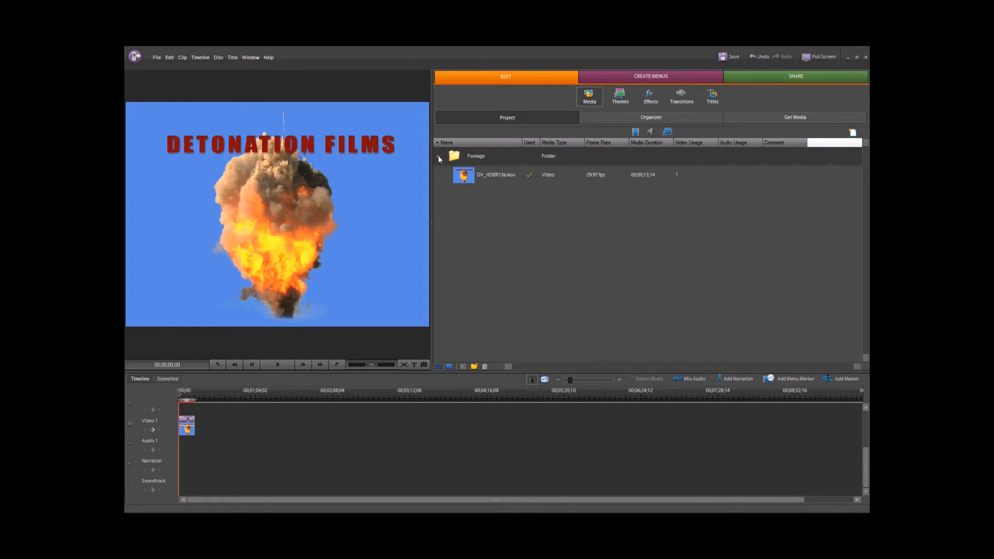
left_click(486, 173)
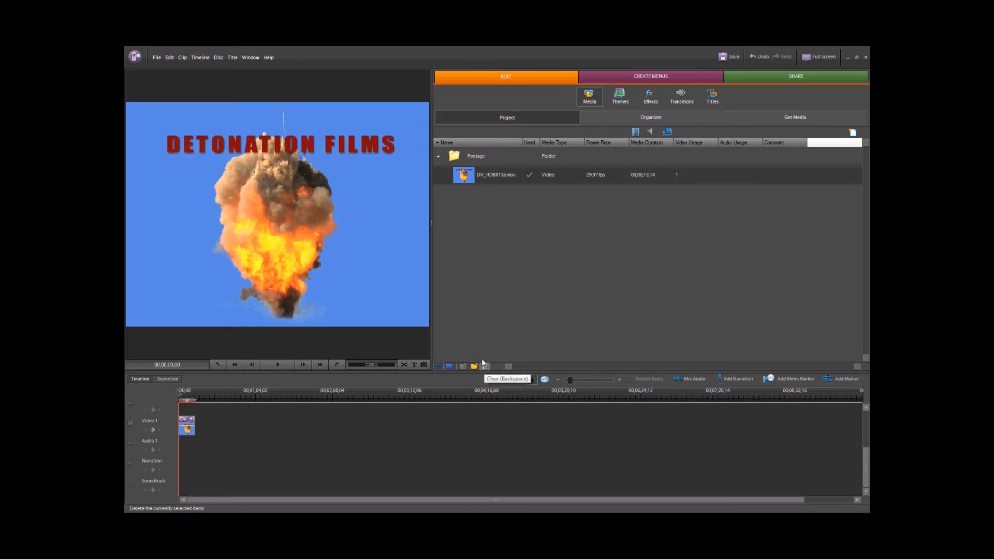
left_click(482, 361)
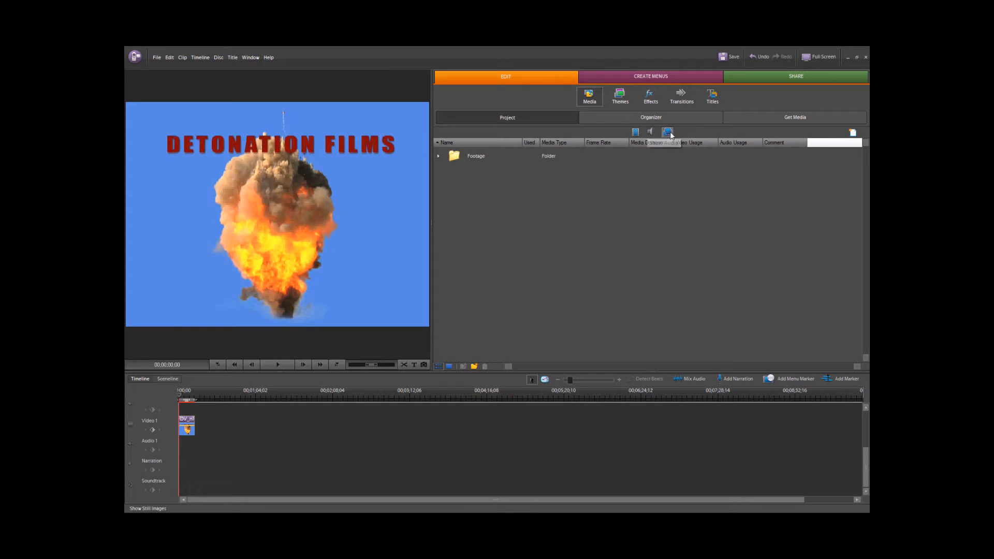
Step: Browse the movie themes in the General, Happy Birthday, Movie Genre, Entertainment and Travel categories
left_click(773, 119)
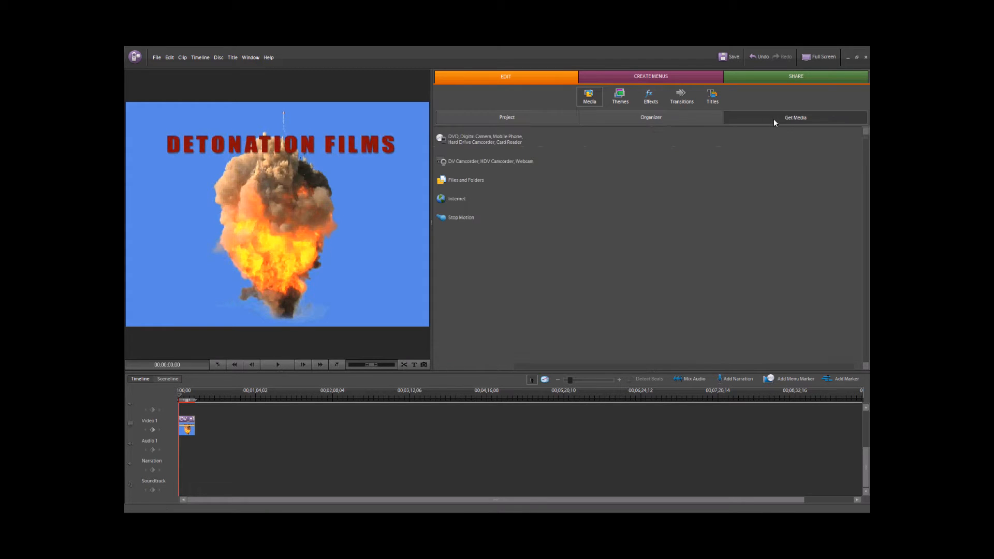
left_click(621, 100)
left_click(456, 116)
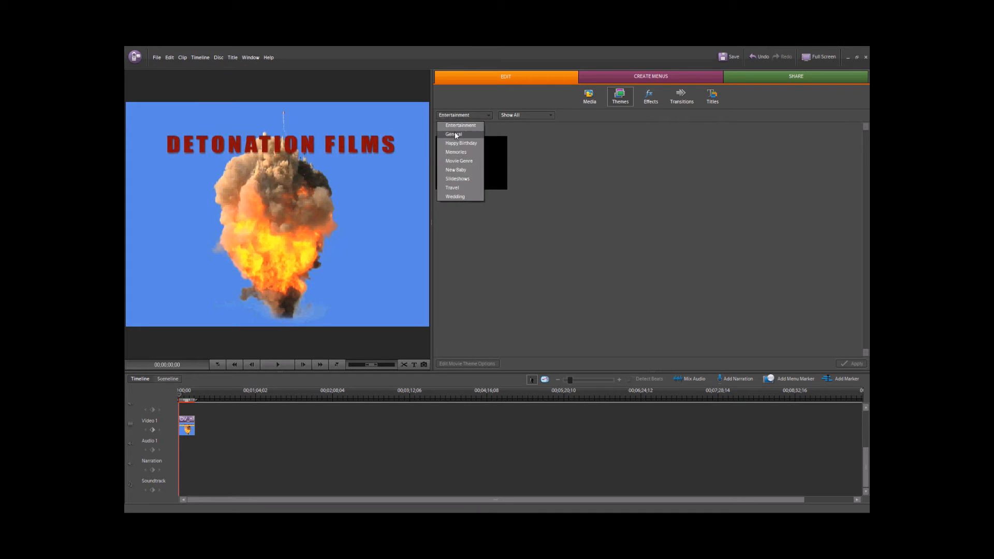
left_click(455, 134)
left_click(458, 115)
left_click(458, 142)
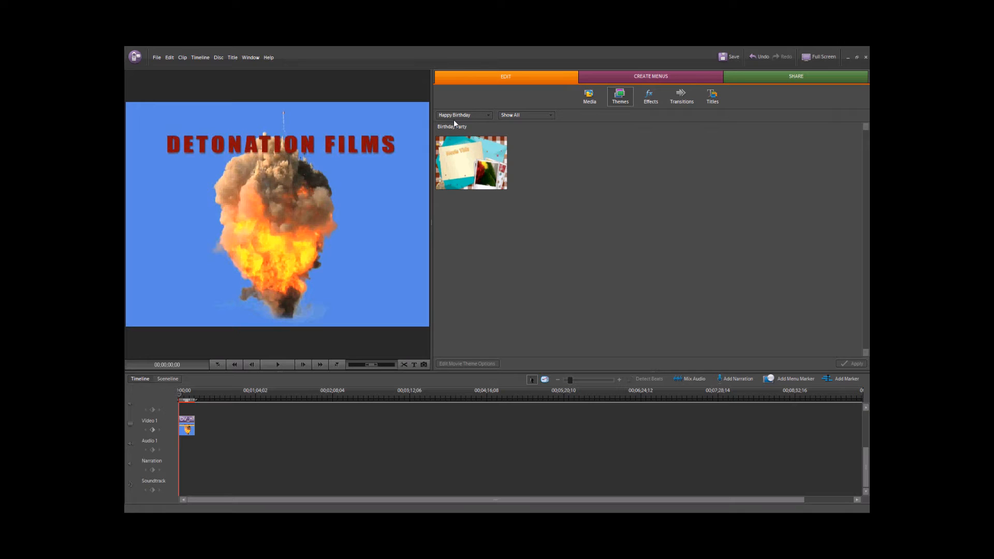
left_click(460, 116)
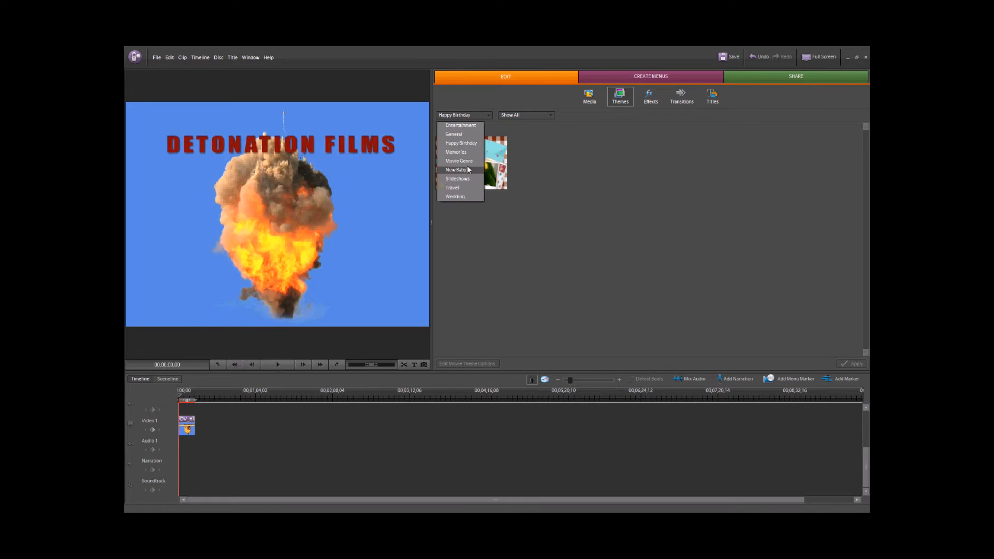
left_click(466, 162)
left_click(461, 115)
left_click(460, 125)
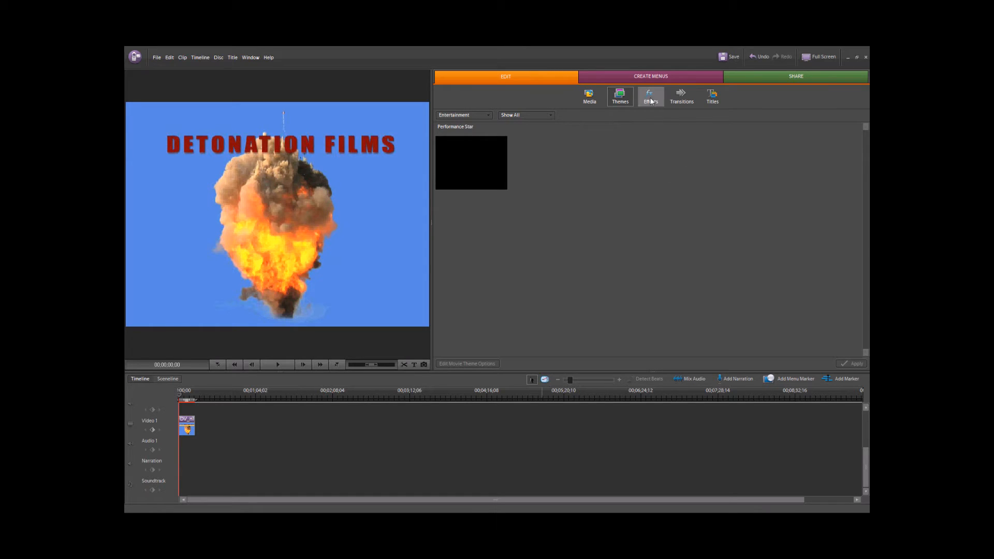
left_click(462, 115)
left_click(455, 188)
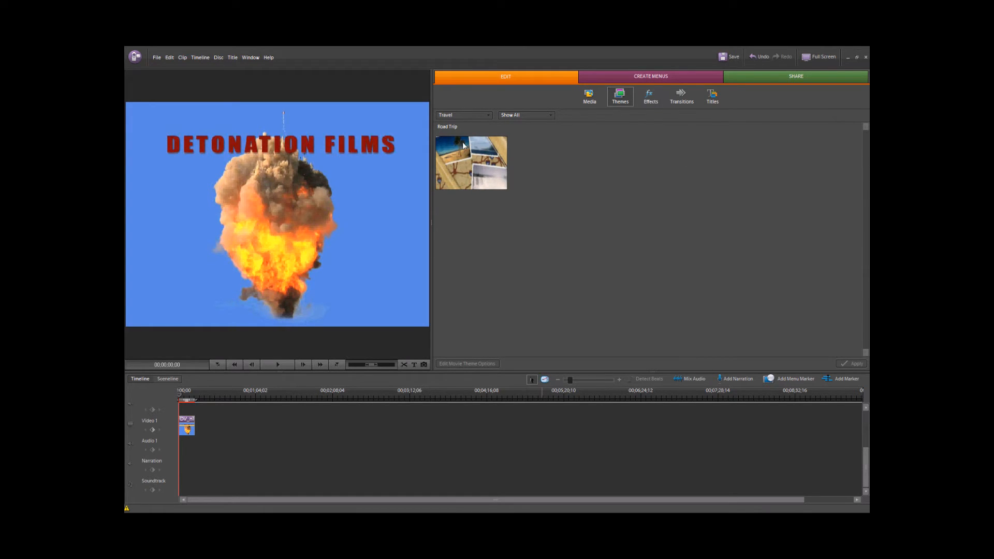
Step: Apply the Blue Screen Key effect from the Keying group to the explosion clip
left_click(655, 97)
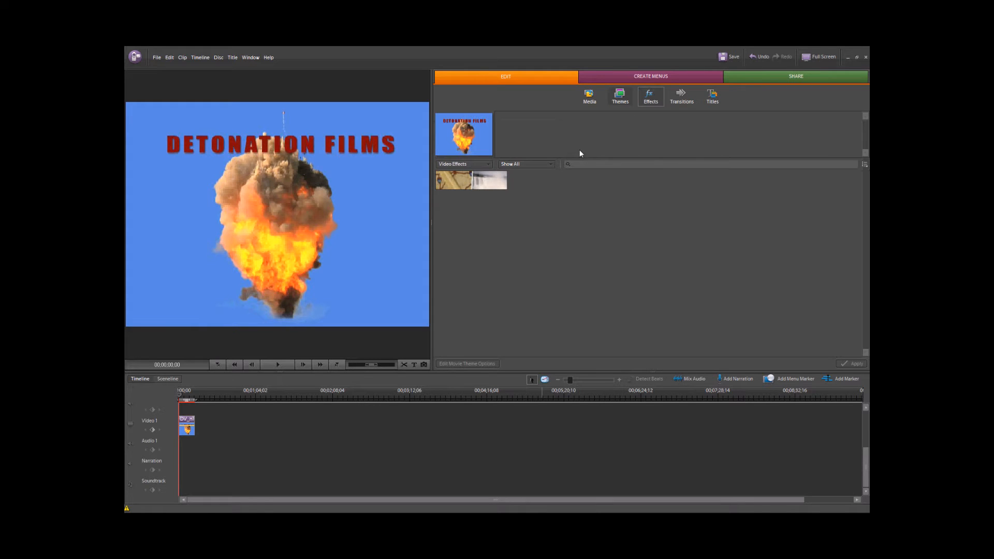
left_click(477, 164)
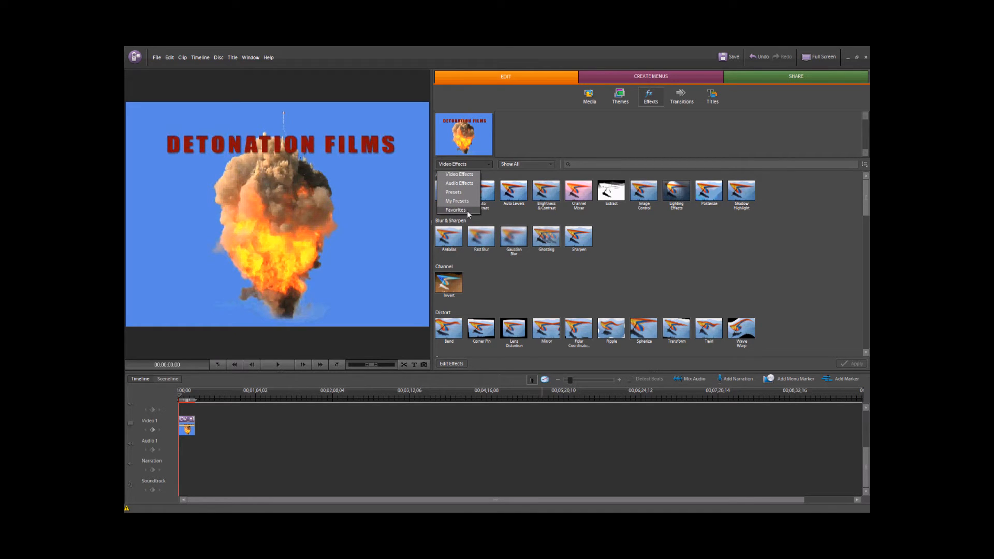
left_click(756, 241)
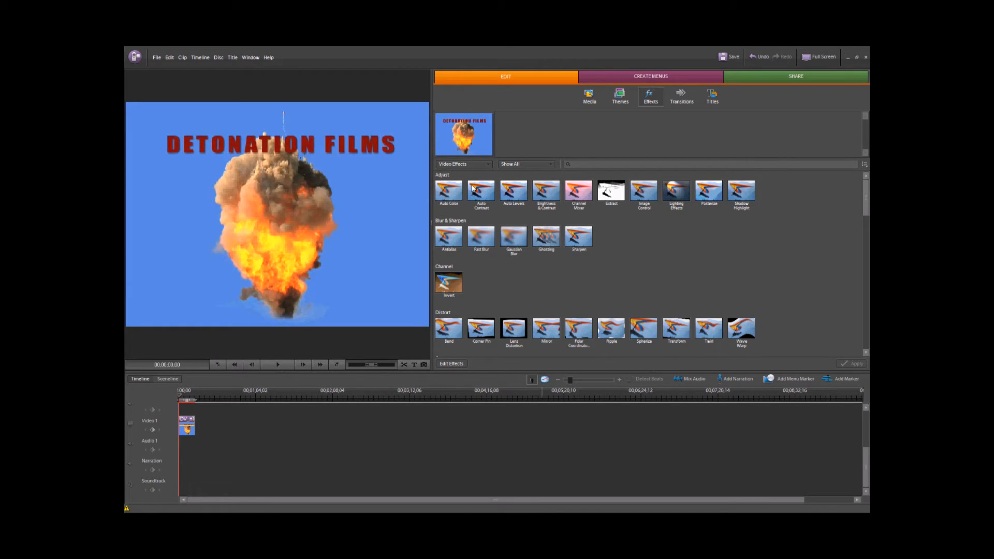
left_click_drag(864, 197, 860, 227)
scroll(856, 236, "up", 3)
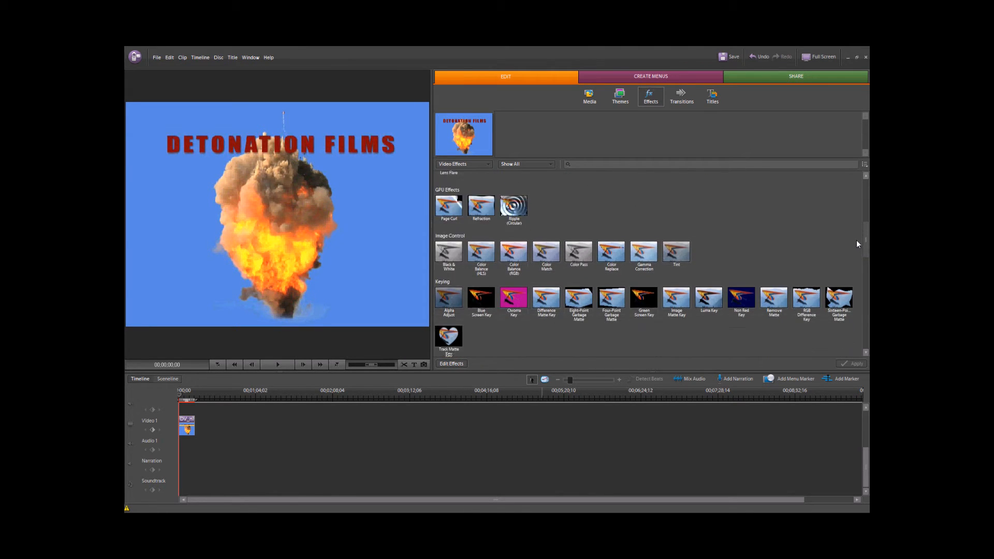
scroll(854, 223, "down", 5)
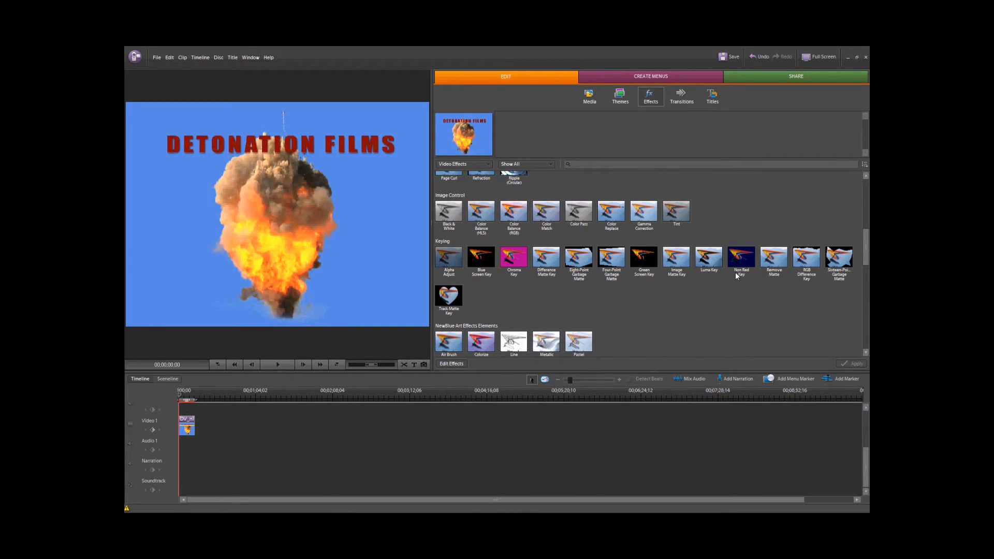
left_click(481, 257)
left_click(856, 366)
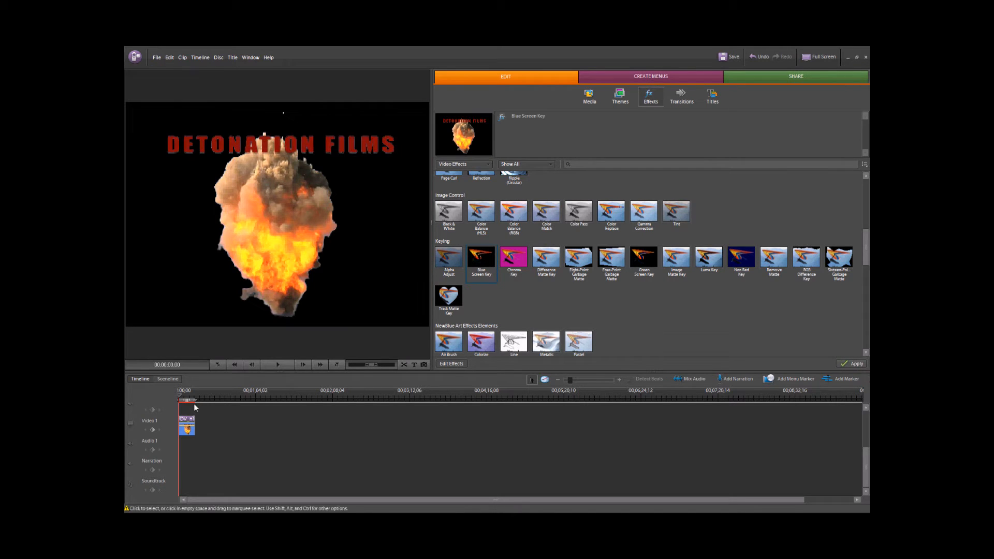
left_click_drag(183, 397, 165, 391)
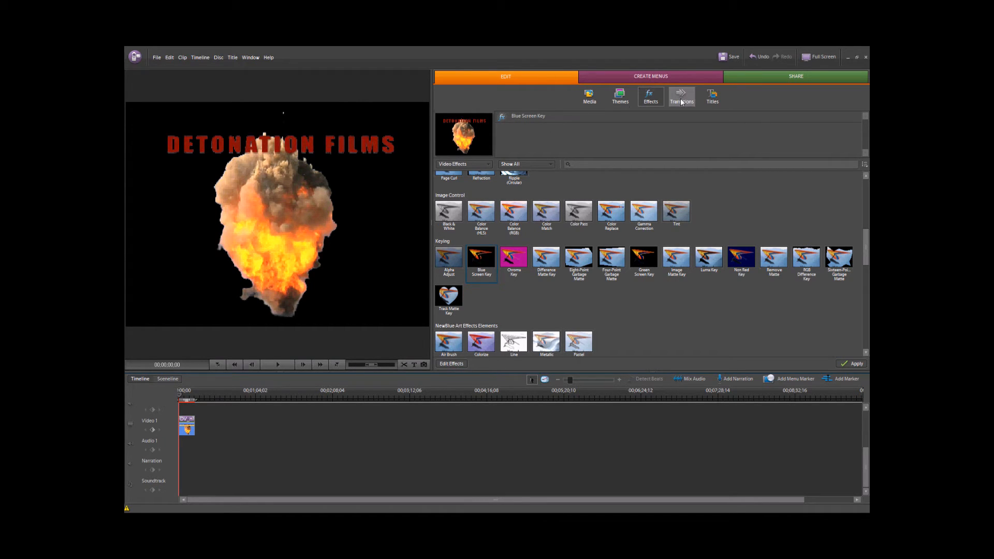
Step: Set the Blue Screen Key threshold on the explosion clip to 32.0 %
left_click(534, 118)
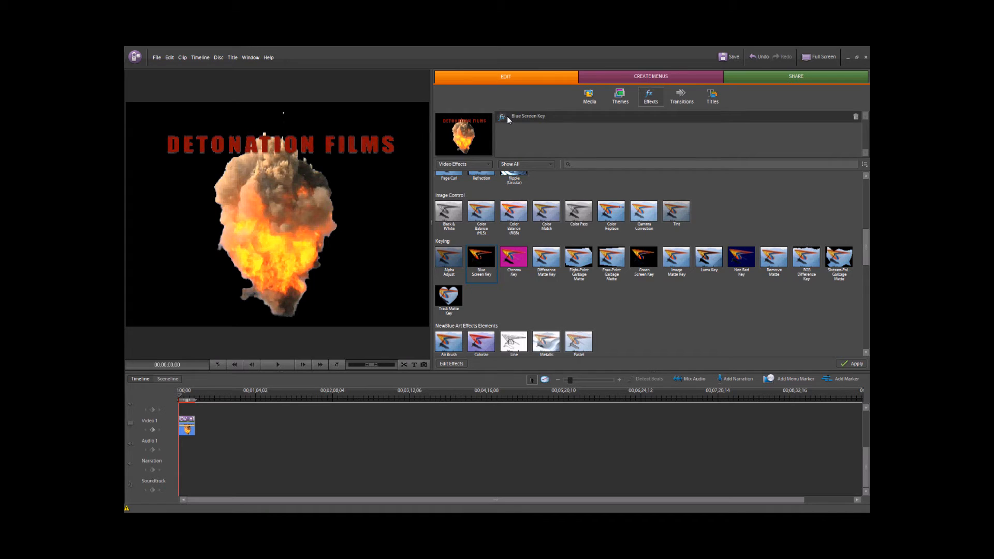
left_click(460, 363)
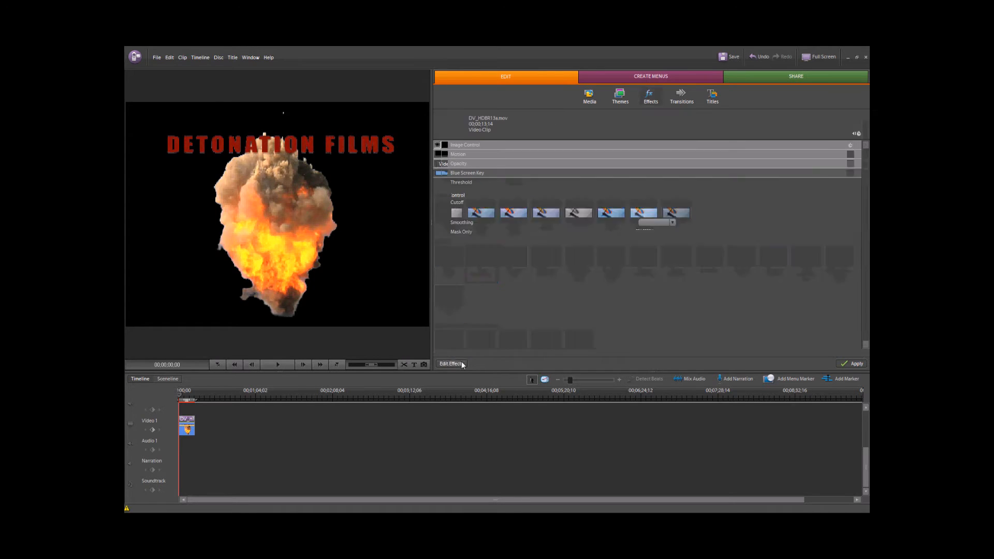
mouse_move(573, 193)
left_mouse_down()
mouse_move(592, 194)
mouse_move(533, 193)
mouse_move(594, 195)
mouse_move(577, 194)
left_mouse_up()
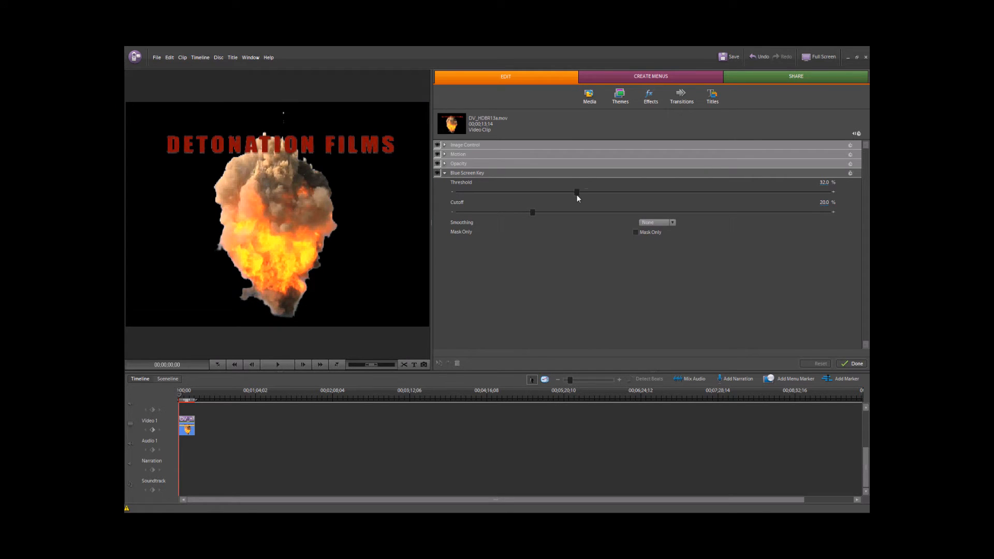
left_click(855, 364)
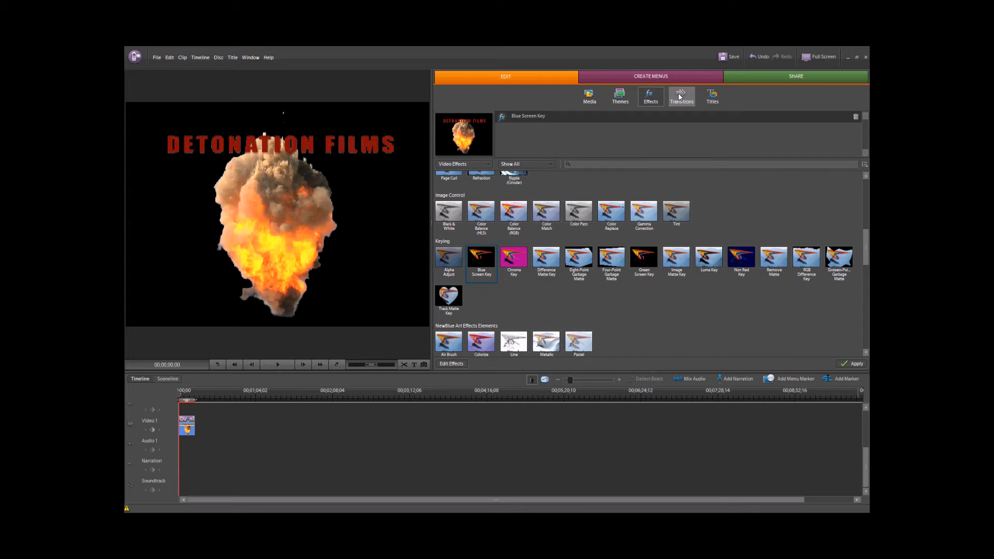
Step: Show the Audio Effects category in the effects library
left_click(650, 96)
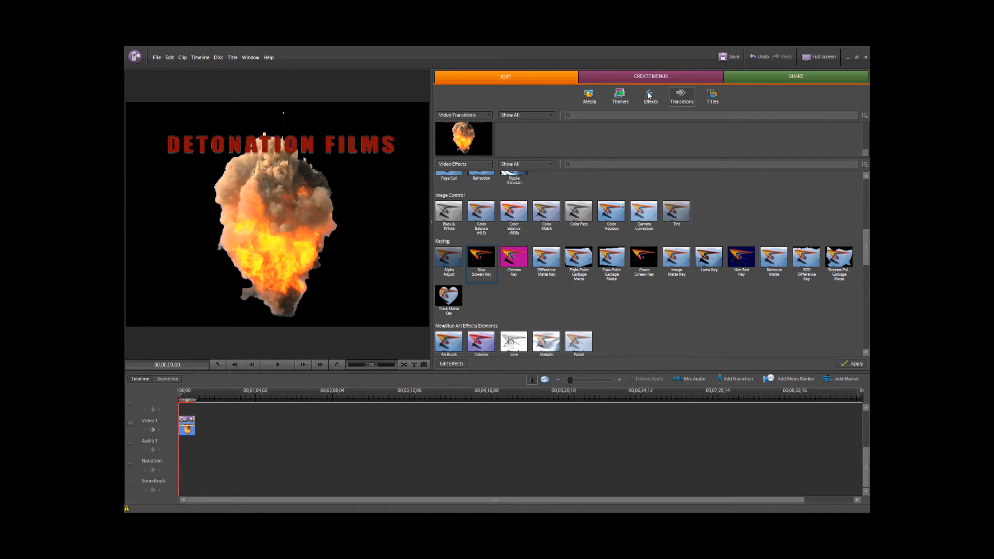
left_click(448, 165)
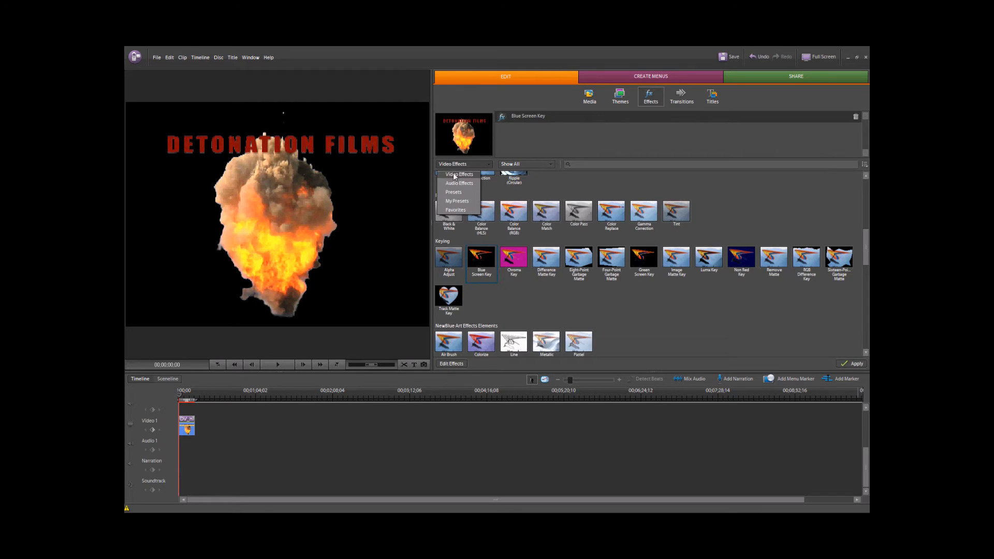
left_click(459, 185)
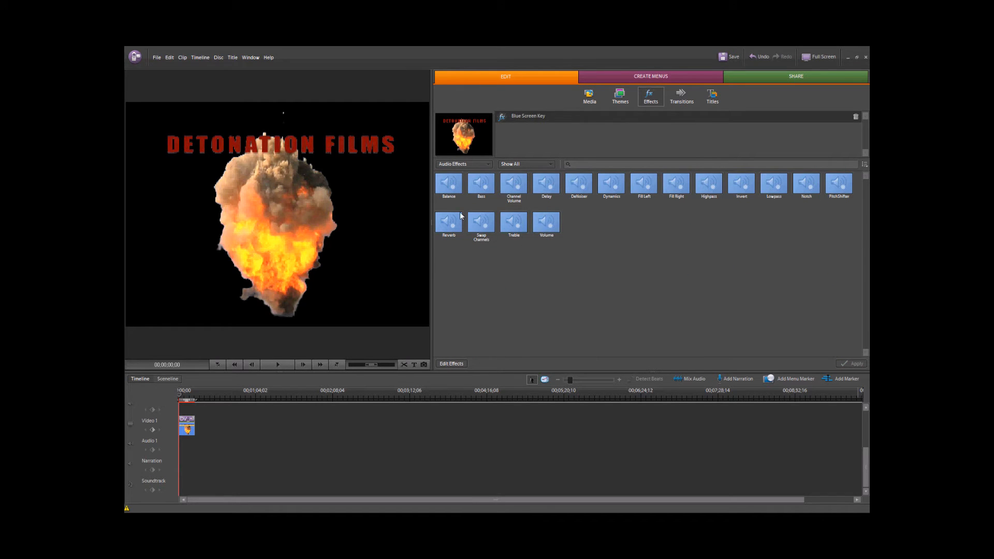
Step: Browse the Presets category of the effects library and the available video transitions
left_click(442, 164)
left_click(450, 193)
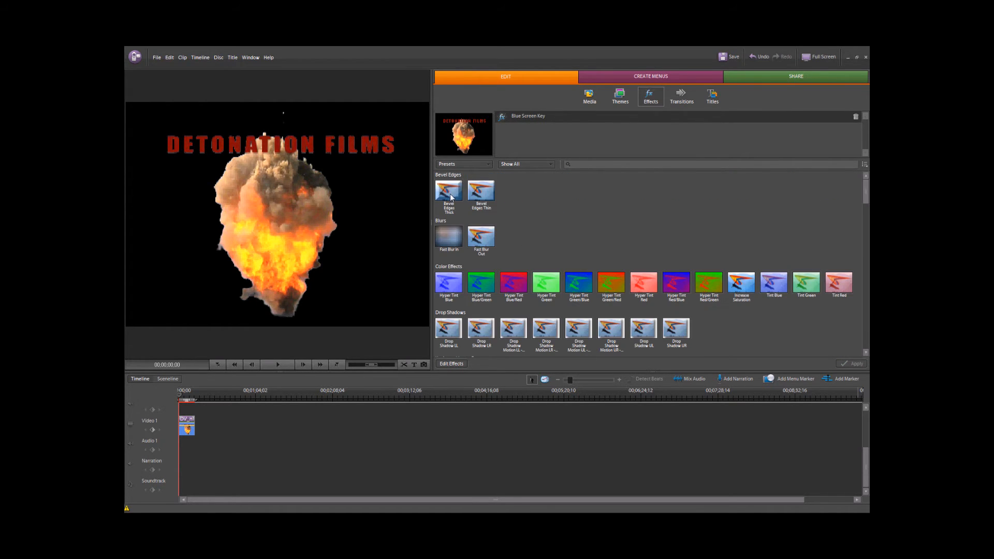
mouse_move(865, 198)
left_mouse_down()
mouse_move(854, 310)
mouse_move(869, 246)
mouse_move(865, 181)
left_mouse_up()
left_click(675, 103)
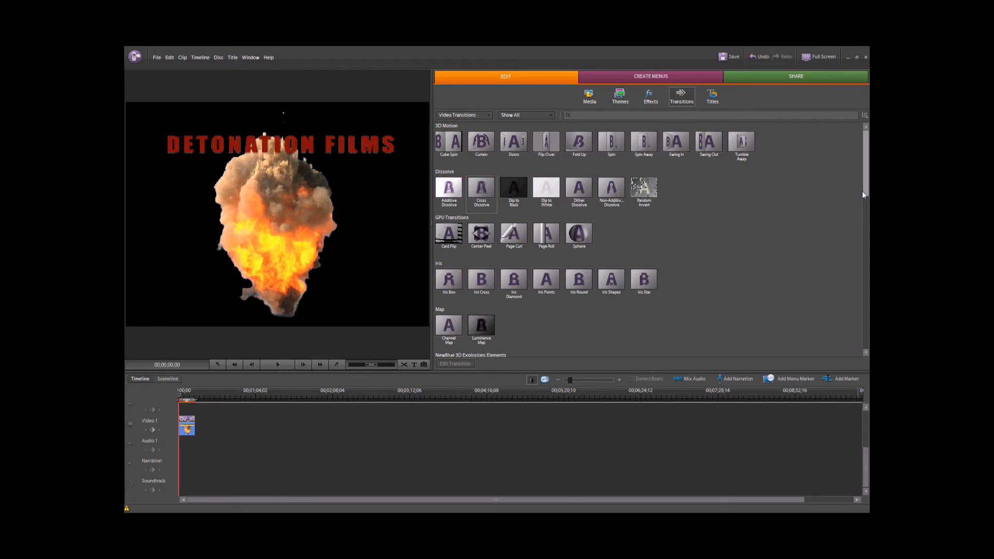
mouse_move(862, 194)
left_mouse_down()
mouse_move(865, 331)
mouse_move(865, 189)
left_mouse_up()
Step: Browse the title templates in the Entertainment category
left_click(714, 102)
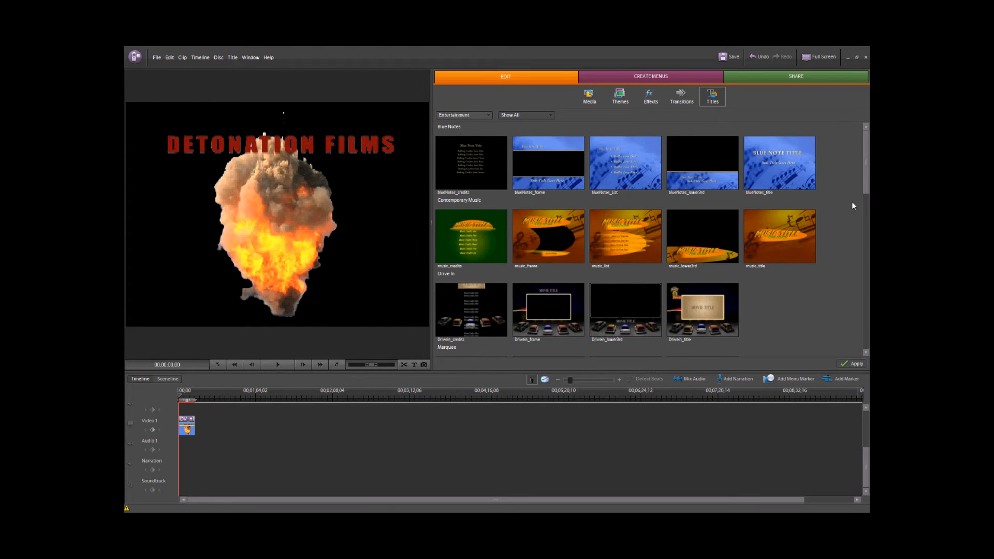
left_click_drag(862, 185, 858, 264)
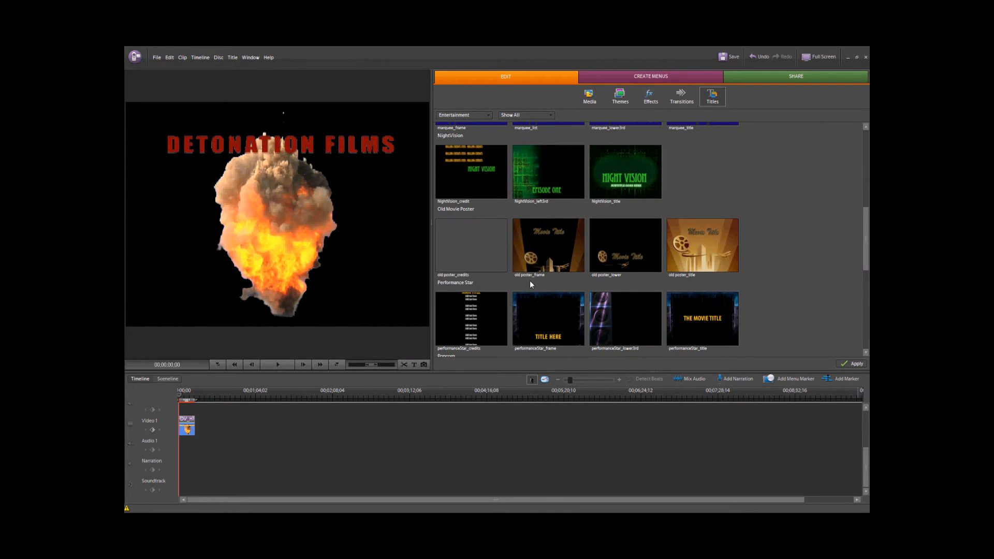
left_click_drag(864, 234, 843, 122)
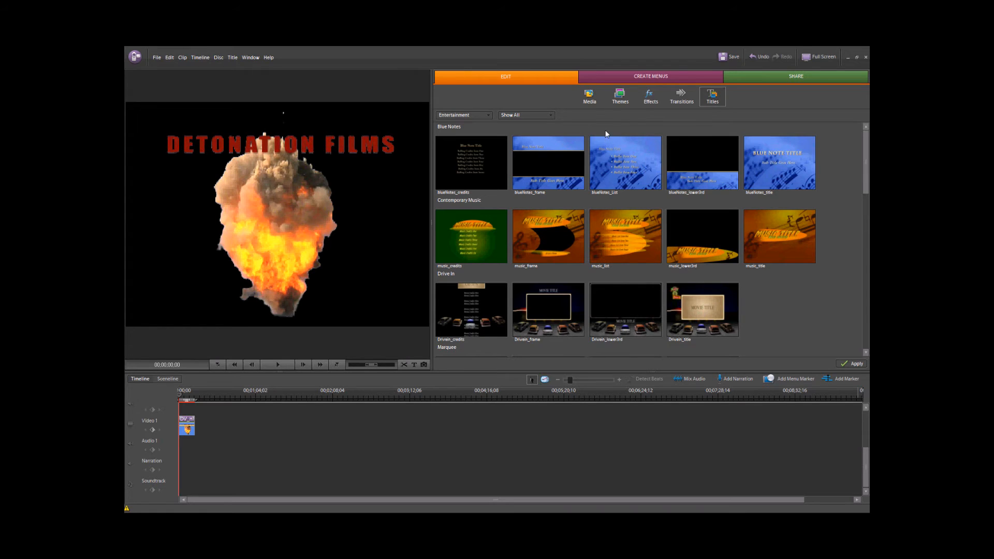
Step: Add the Night Vision disc menu template, automatically creating menu scene markers at each scene
left_click(621, 83)
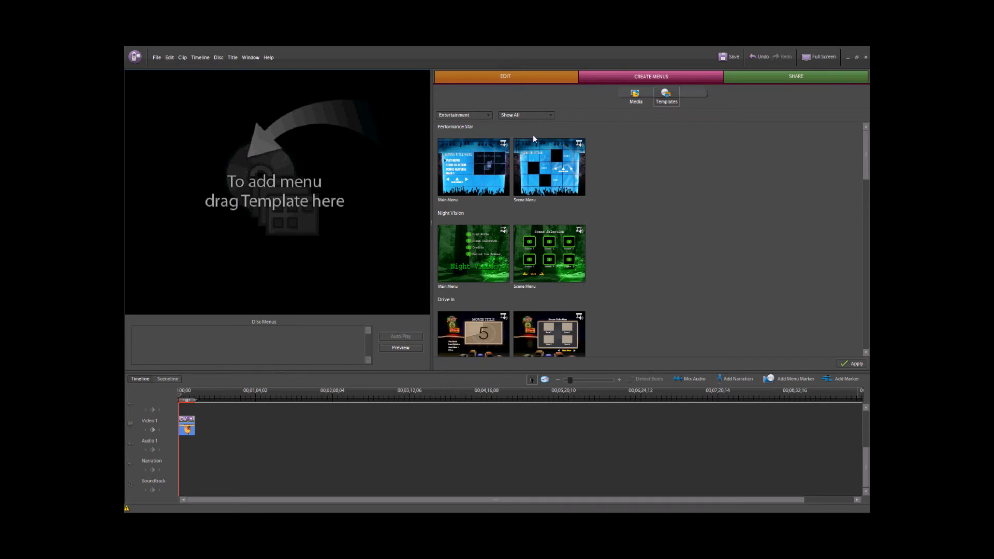
left_click(474, 249)
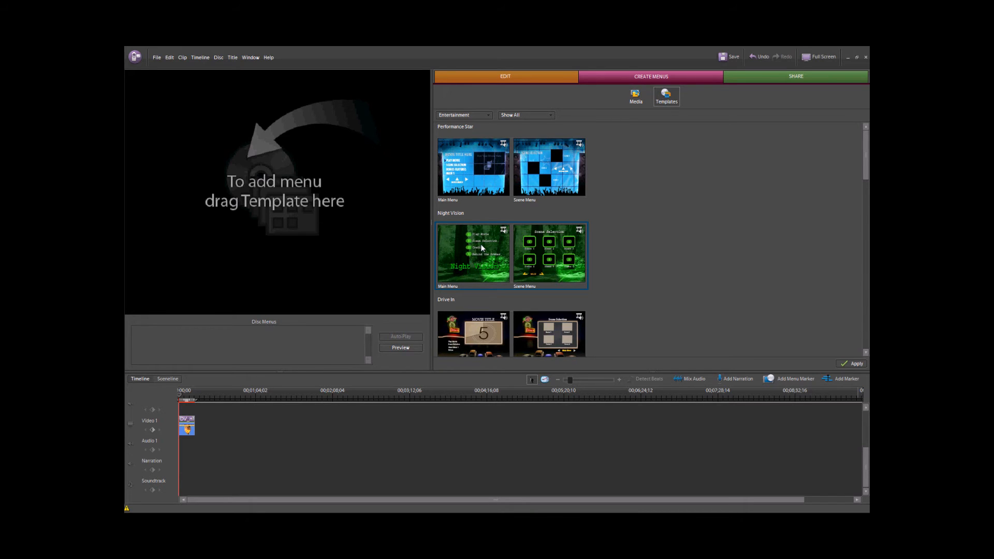
left_click_drag(480, 244, 288, 223)
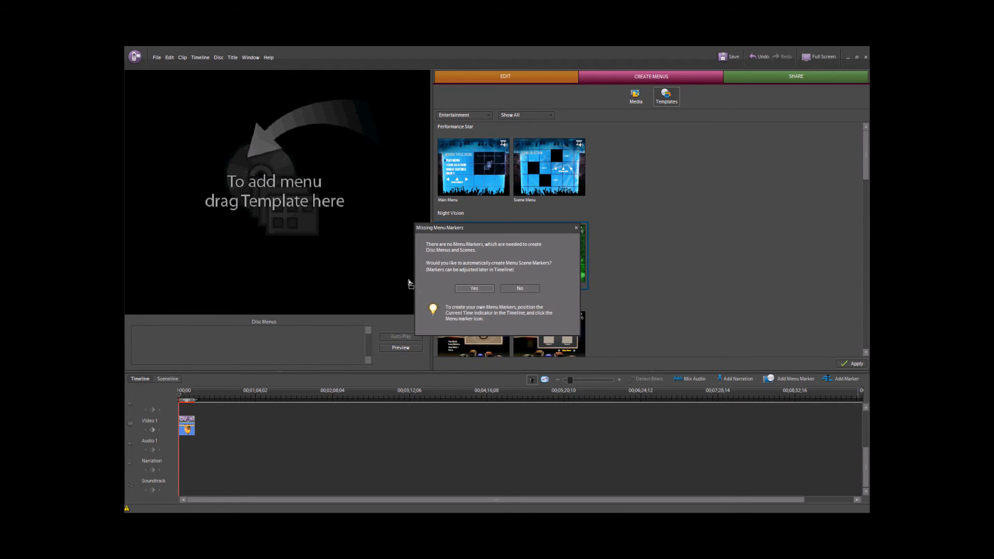
left_click(465, 289)
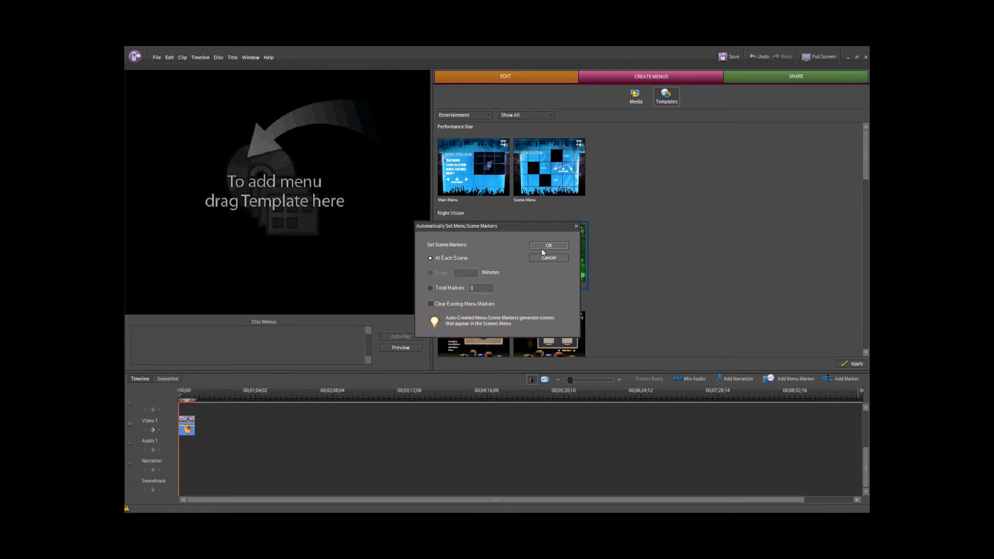
left_click(543, 247)
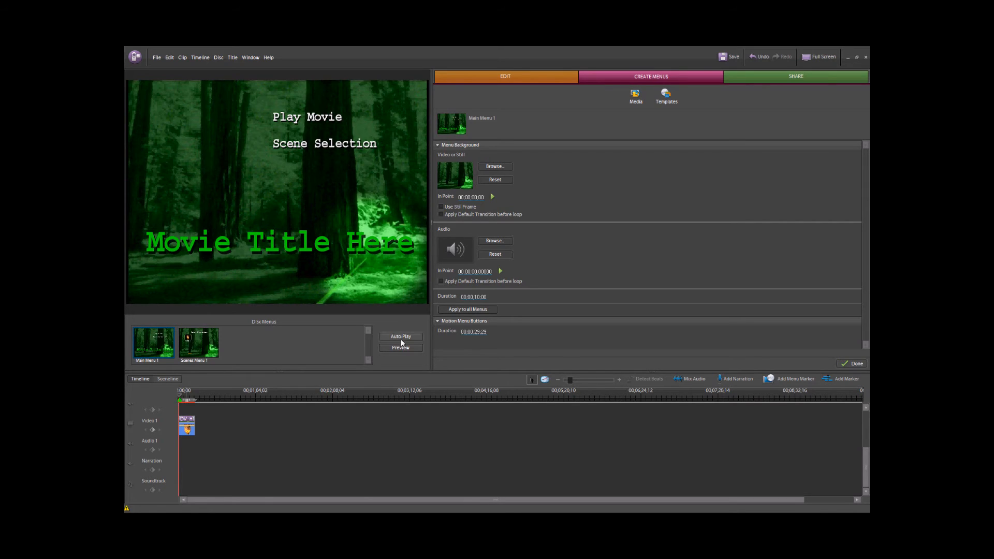
Step: Undo the Night Vision disc menu and preview the disc without a menu
key("ctrl+z")
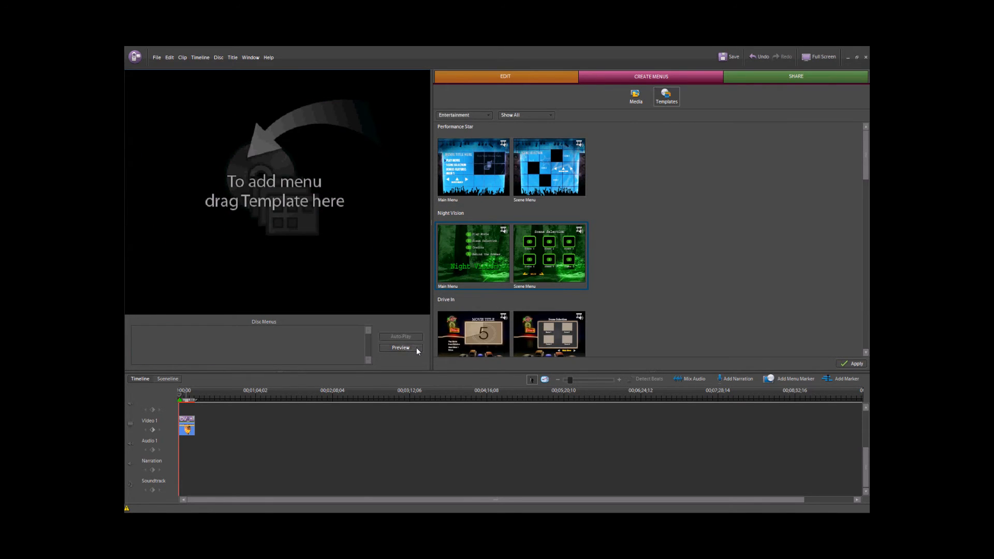
left_click(418, 350)
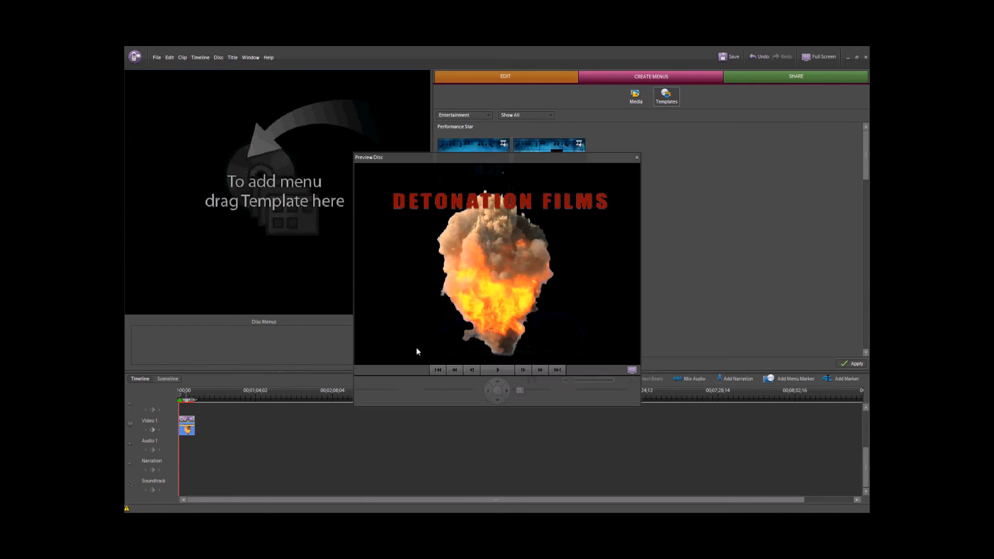
left_click(637, 158)
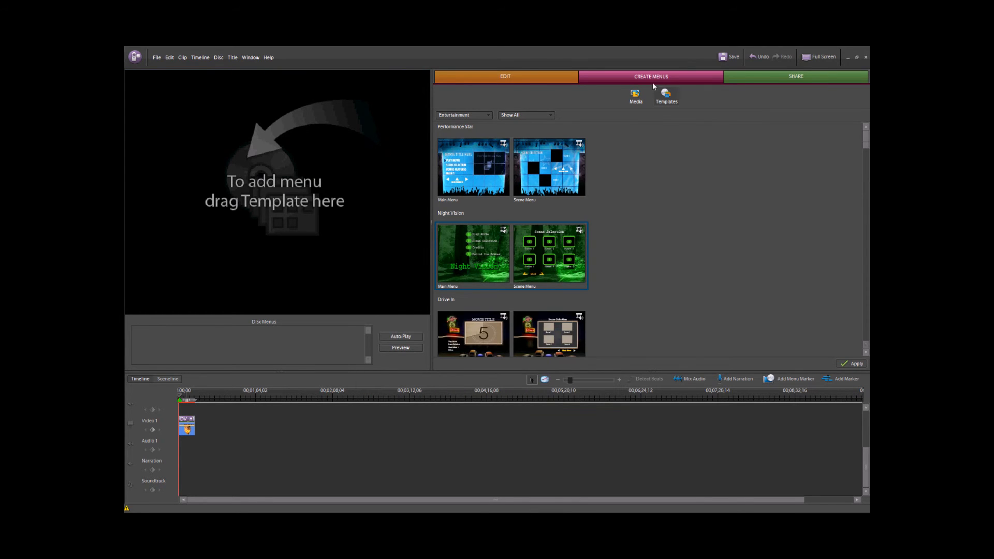
Step: Add the Night Vision menu template to the project again and preview the disc with its menu
left_click_drag(473, 254, 300, 277)
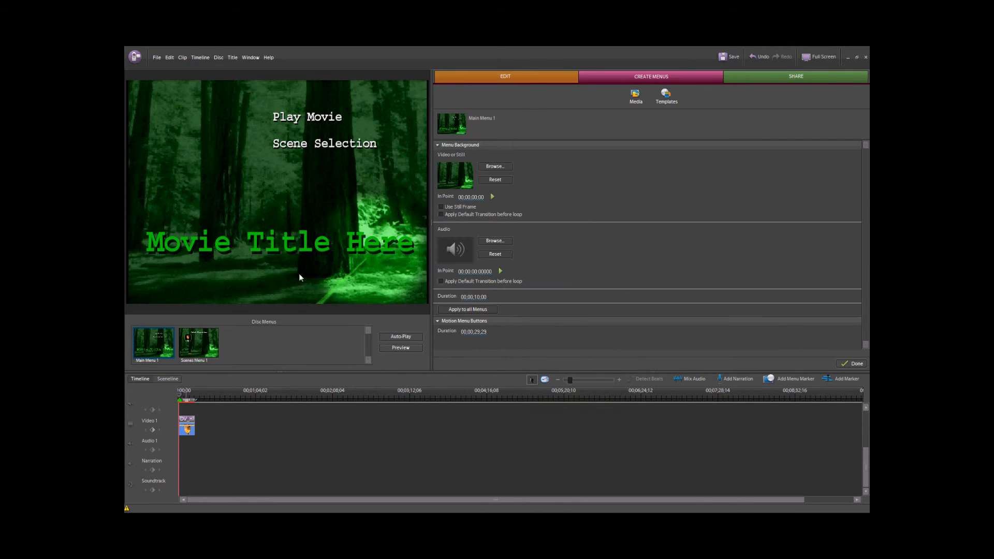
left_click(410, 347)
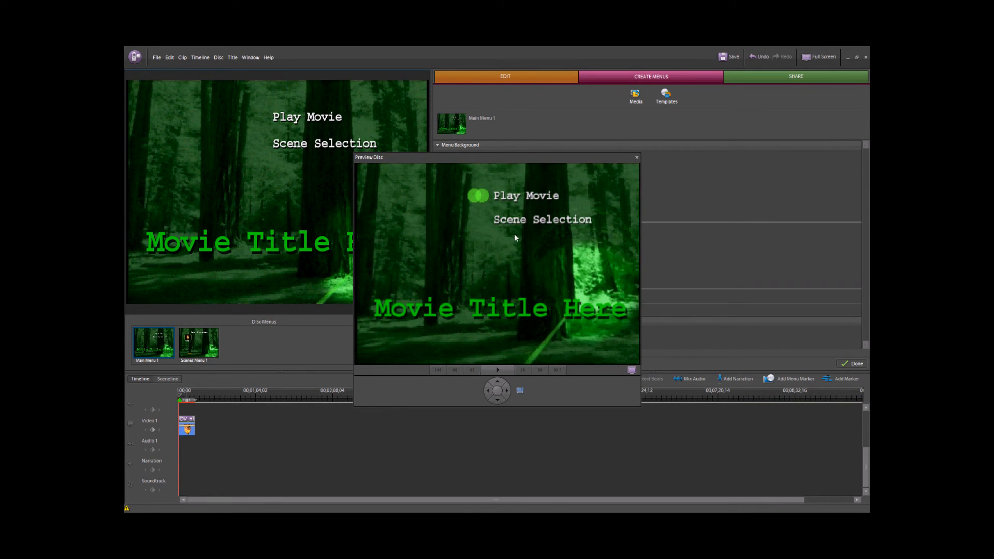
left_click(636, 157)
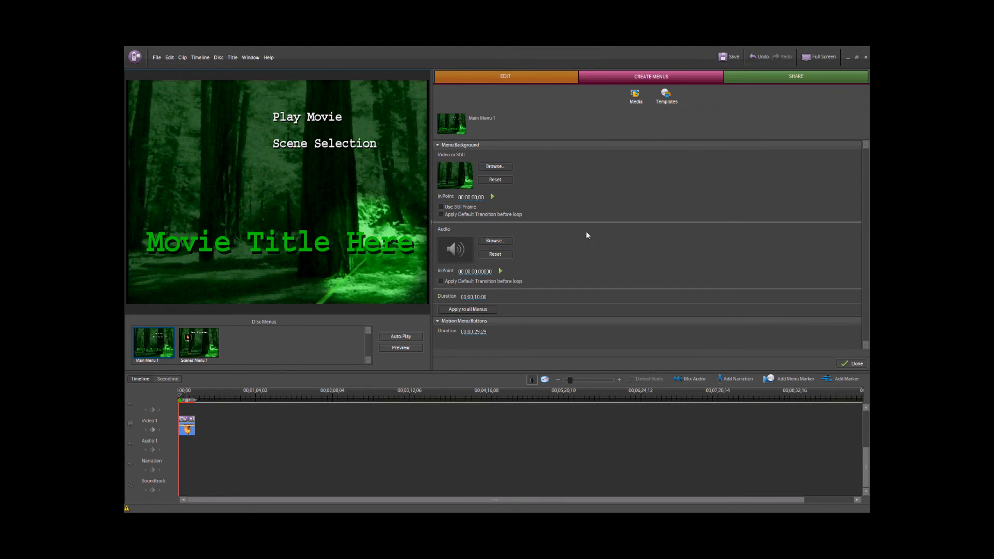
Step: Examine the MPEG export presets offered for sharing the movie to a personal computer, leaving the export unsaved
left_click(820, 76)
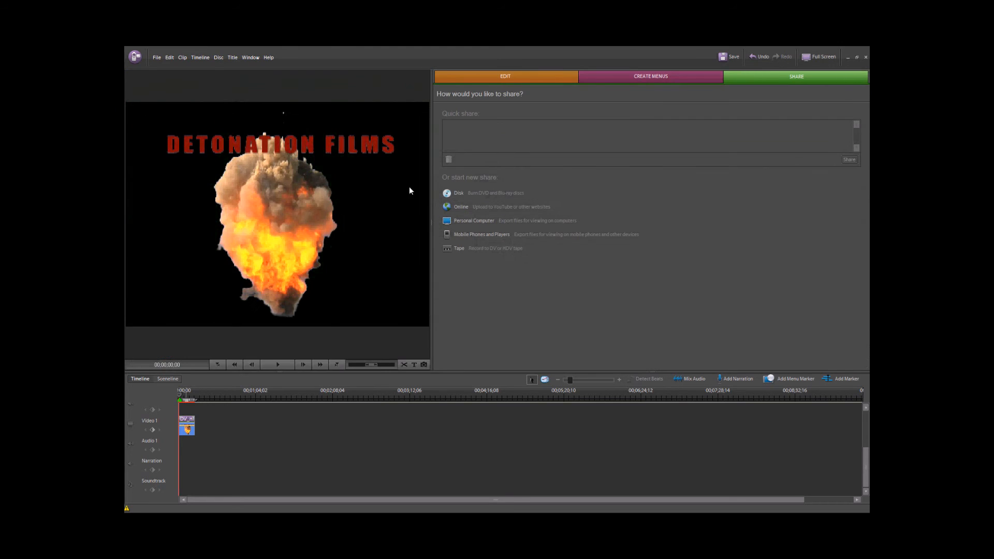
left_click(459, 222)
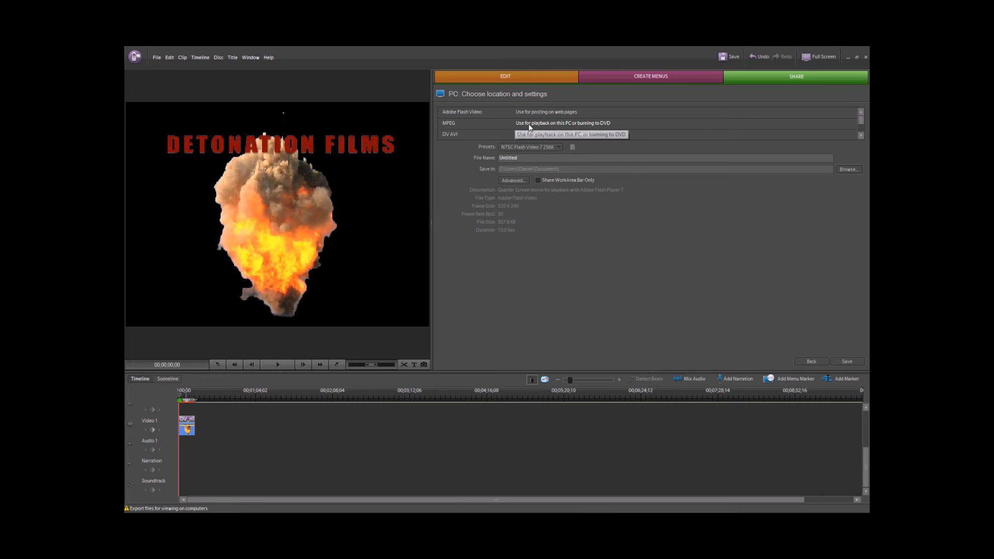
left_click(513, 124)
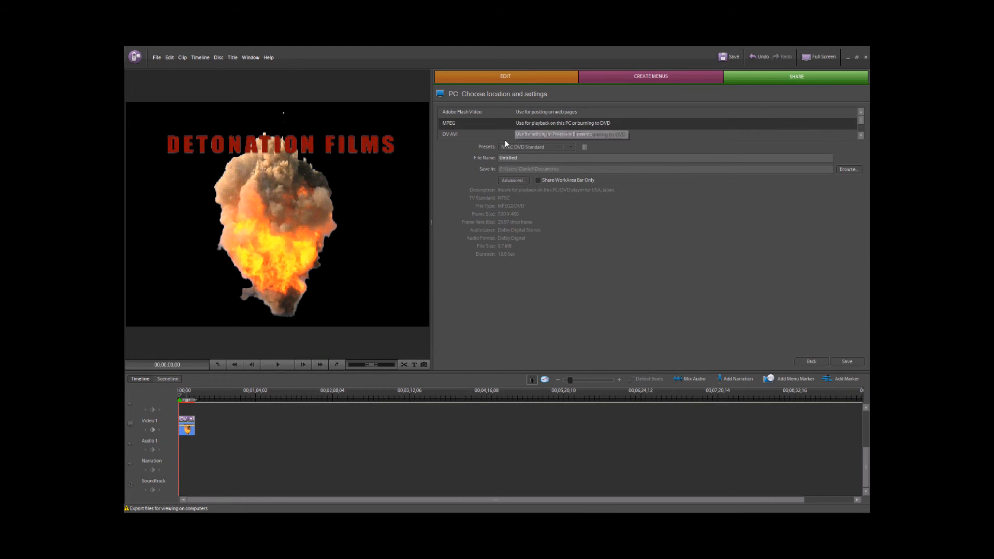
left_click(520, 148)
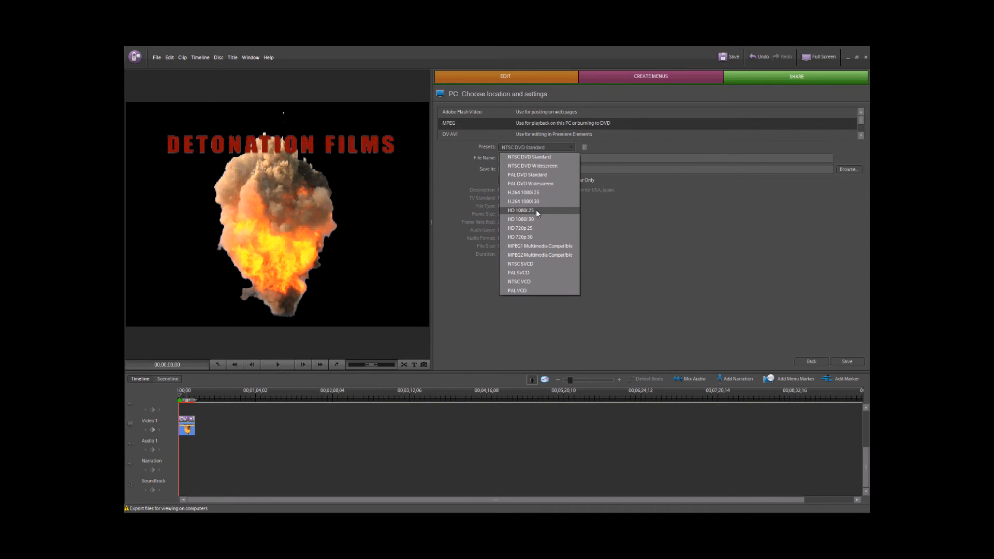
left_click(765, 209)
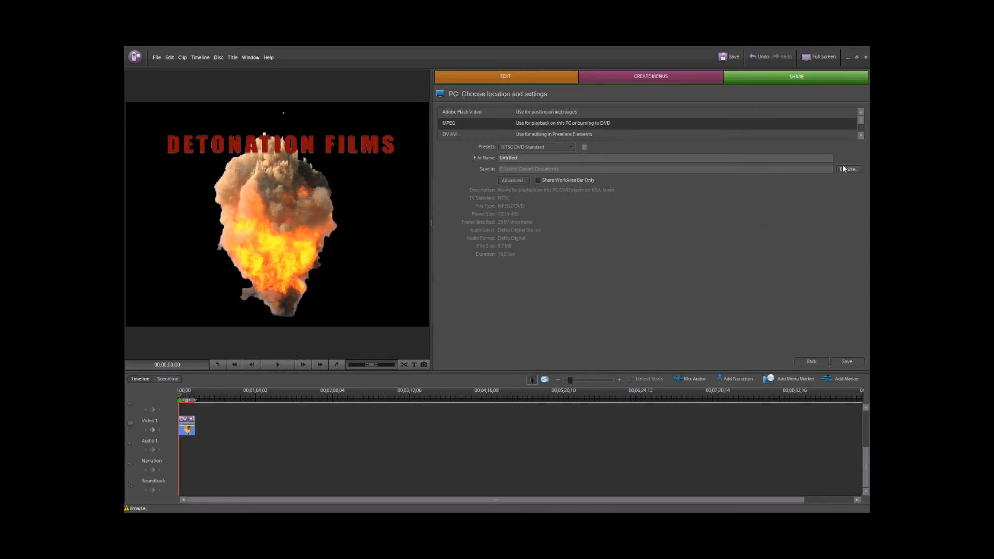
left_click(512, 148)
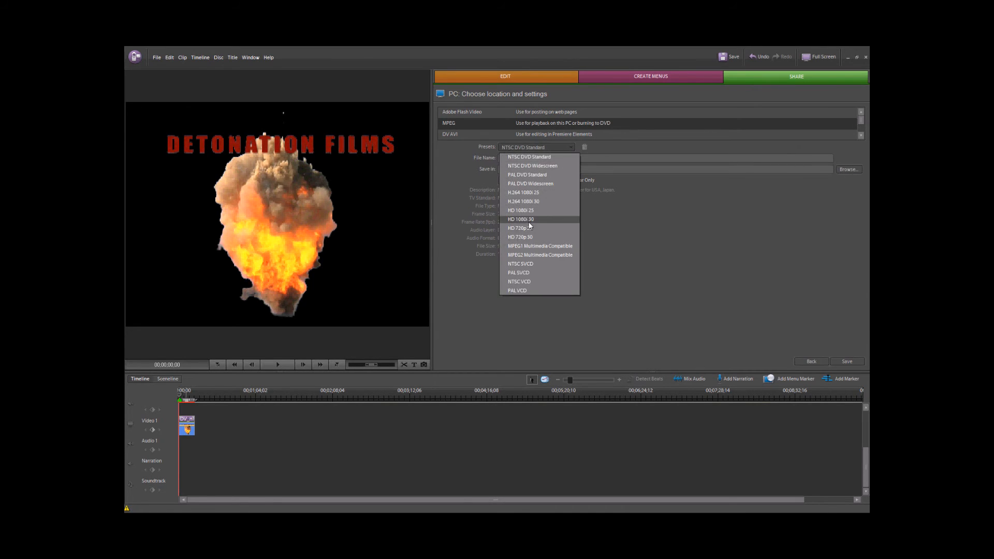
left_click(732, 212)
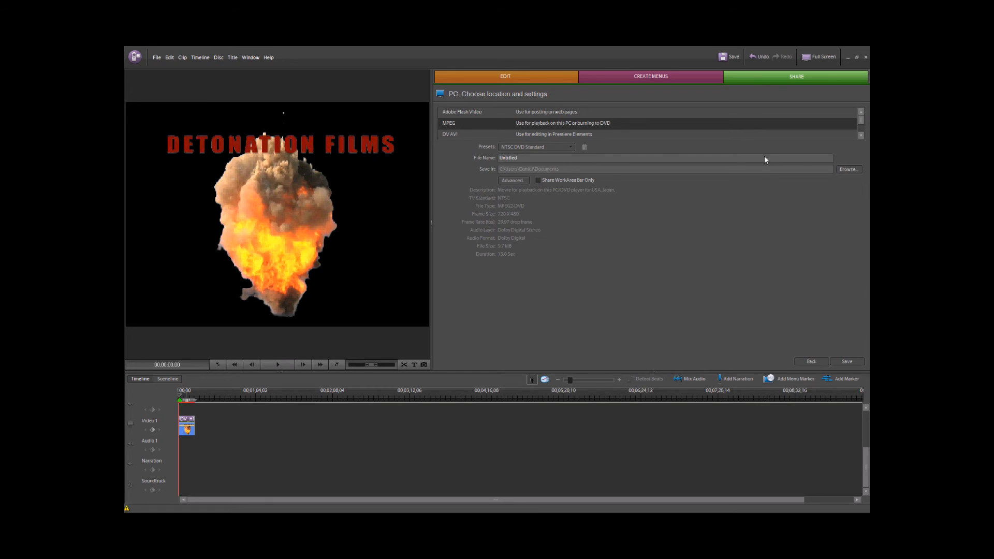
left_click(654, 77)
left_click(810, 361)
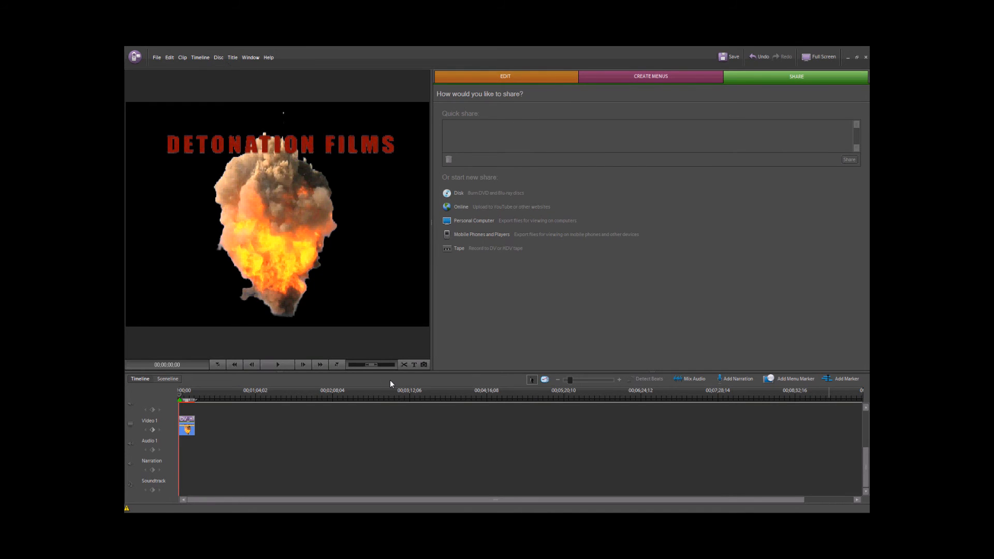
Step: Return to editing with the Get Media options shown, and widen the preview monitor
left_click(484, 77)
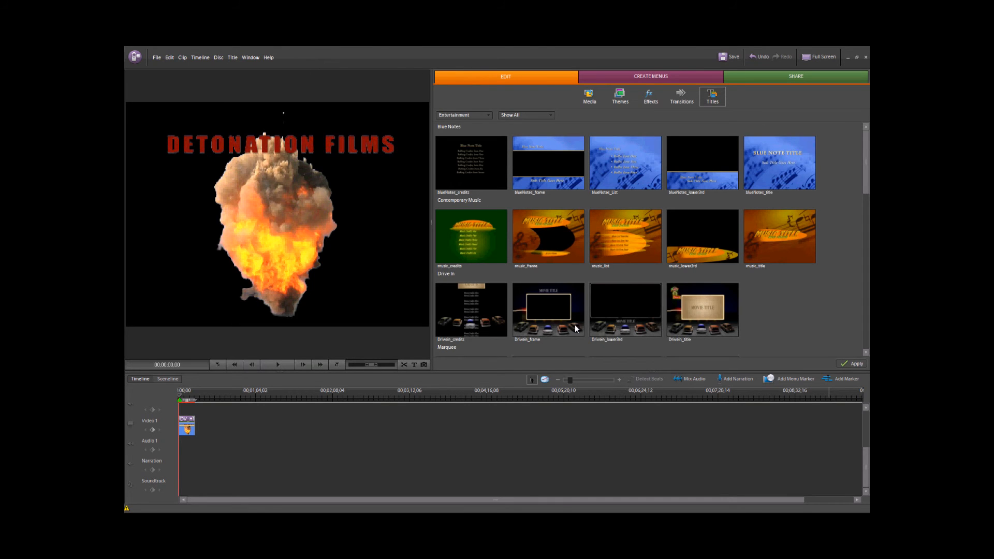
left_click(589, 96)
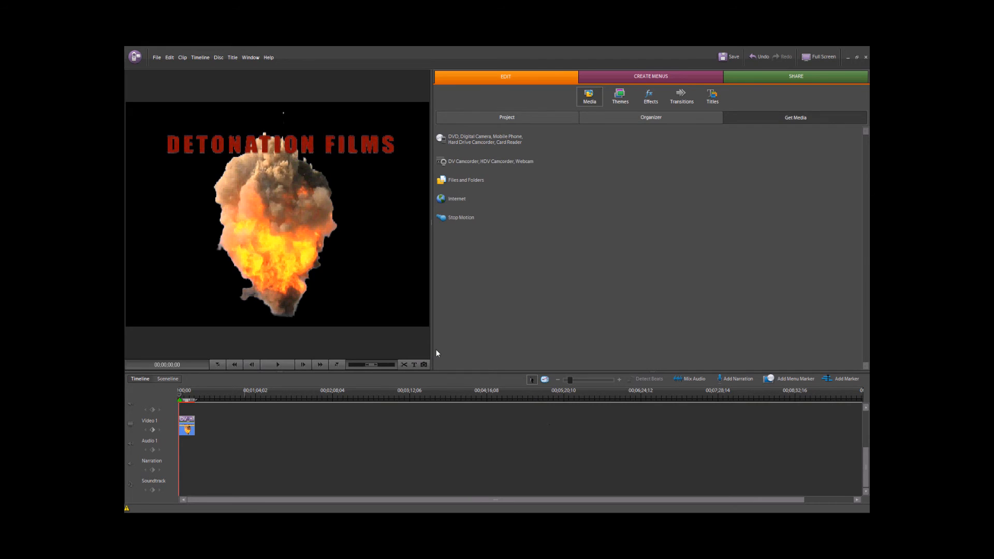
left_click_drag(434, 352, 578, 357)
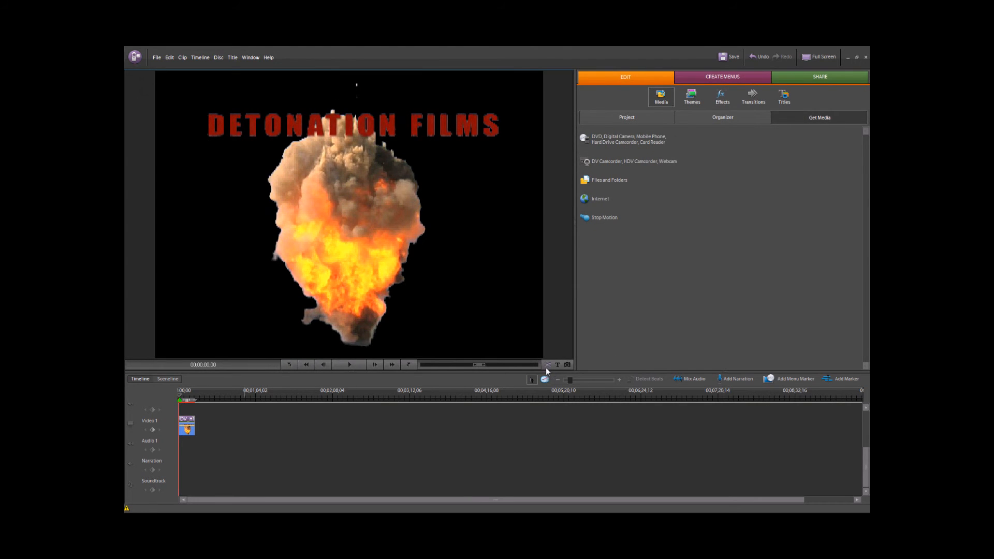
Step: Split the explosion clip on Video 1 at 00;00;05;28 and move its second part later to leave a gap
left_click_drag(180, 398, 185, 398)
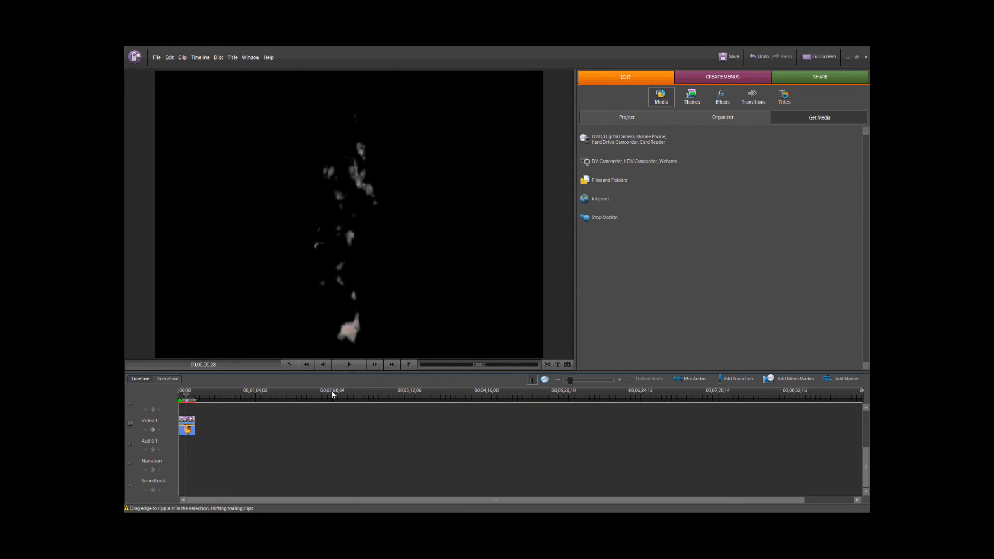
left_click(549, 365)
mouse_move(191, 427)
left_mouse_down()
mouse_move(257, 428)
mouse_move(198, 427)
left_mouse_up()
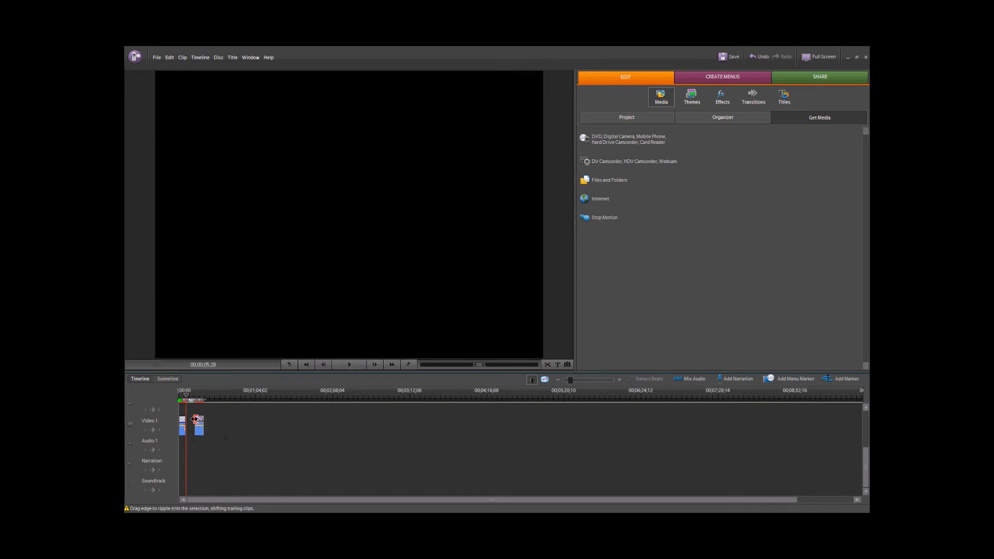
Step: Add a default text title in the gap between the clips and look through its text styles and animation categories
left_click(558, 365)
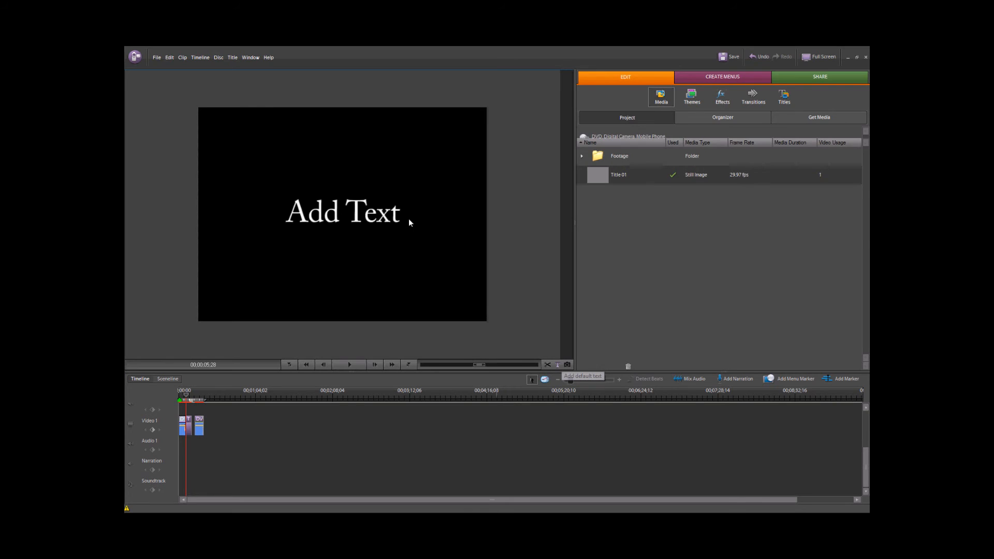
double_click(399, 216)
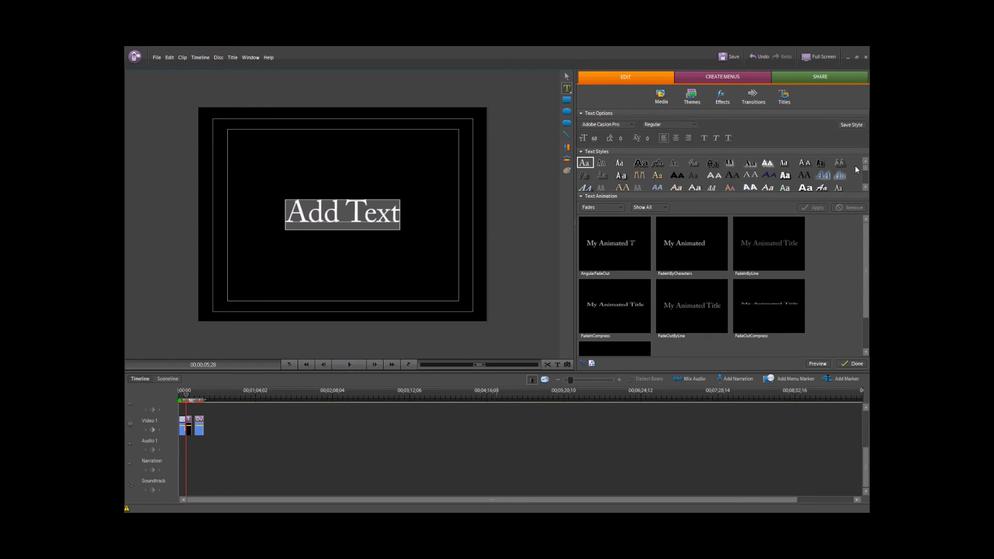
left_click_drag(865, 168, 864, 181)
left_click(604, 207)
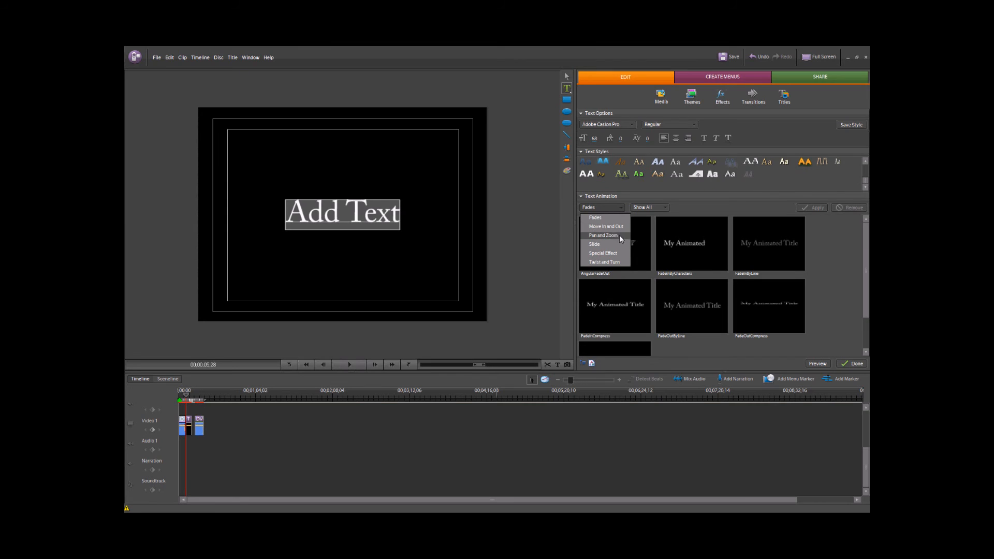
left_click(710, 197)
Step: Draw an ellipse above the title text's end and a rectangle over the beginning of the text
left_click(567, 111)
left_click_drag(377, 140, 441, 177)
left_click(567, 99)
left_click_drag(283, 175, 368, 233)
Step: Move the rectangle down and to the left, and enlarge the ellipse over the end of the title text
left_click(566, 76)
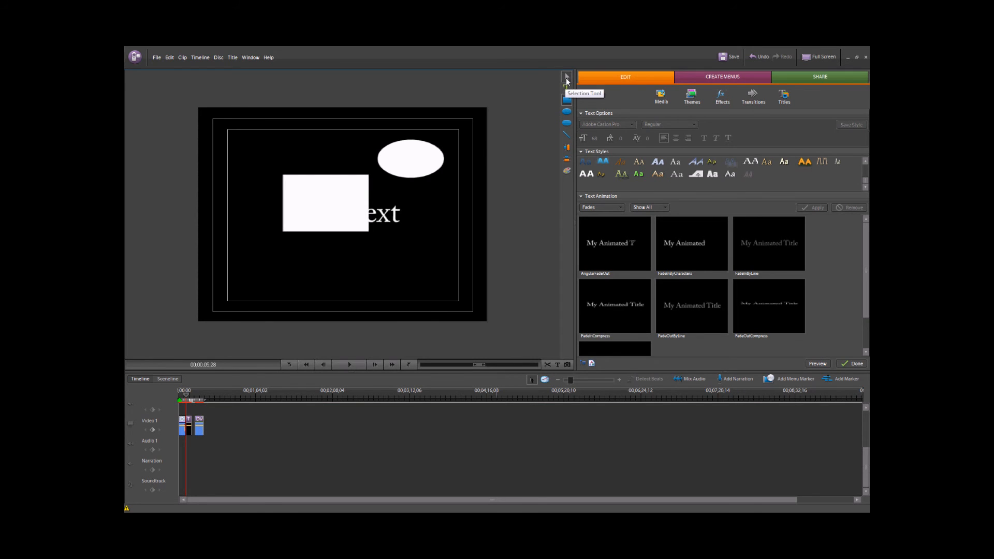
left_click_drag(396, 162, 310, 239)
left_click(404, 225)
left_click_drag(426, 204, 446, 171)
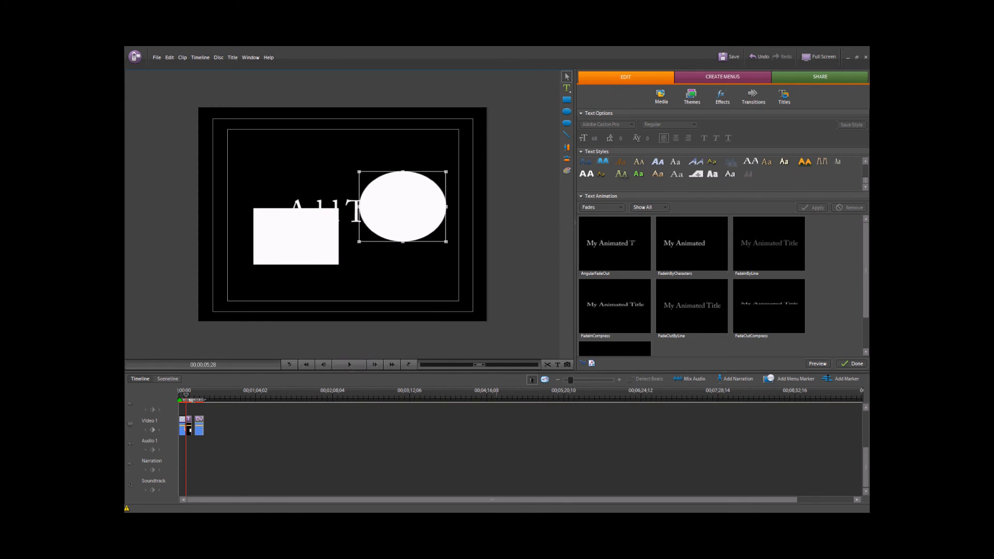
Step: Finish editing the title and delete its clip from the Video 1 track
left_click(853, 364)
left_click(188, 425)
key("Delete")
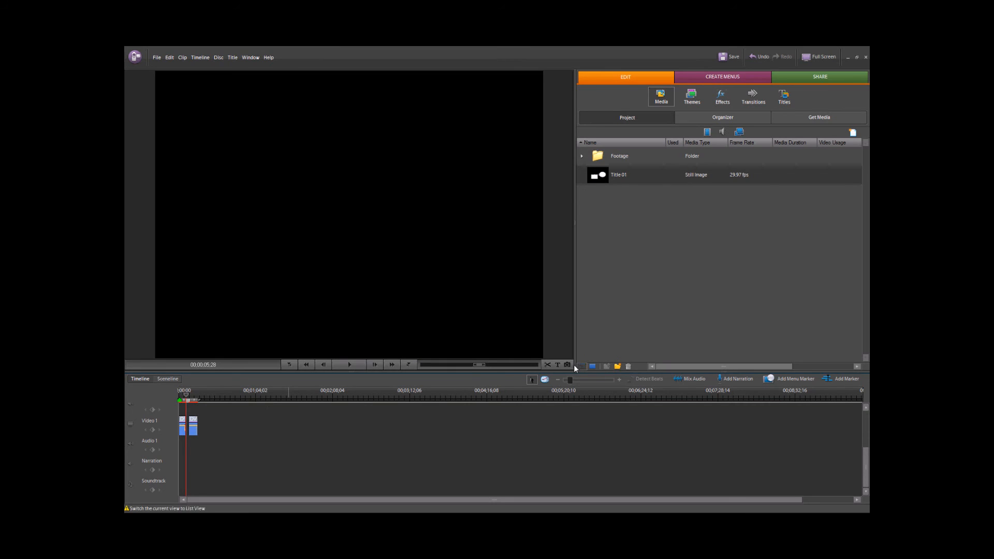
Step: Bring up the Freeze Frame options for a frame at 00;00;11;25 in the second clip, and leave without inserting it
left_click_drag(186, 402, 193, 403)
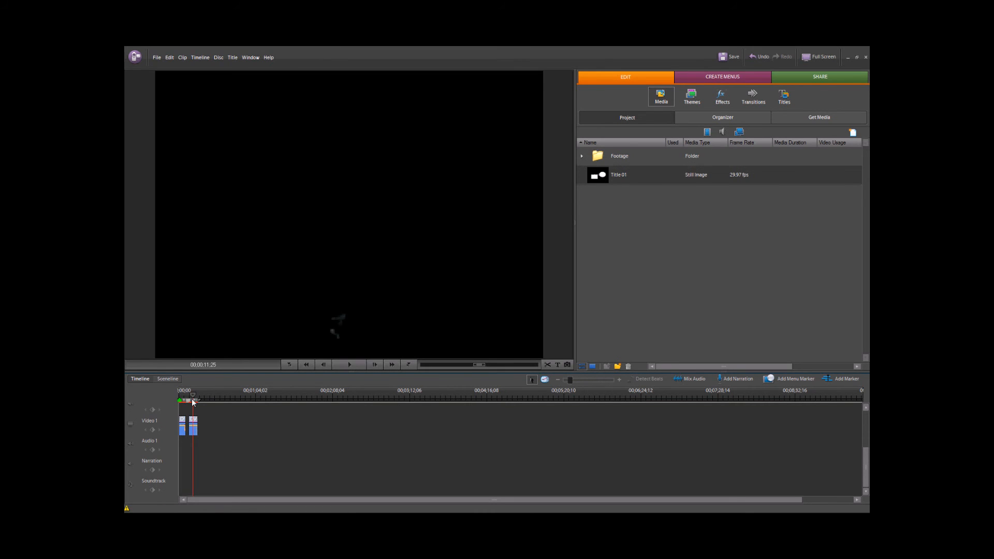
left_click(567, 365)
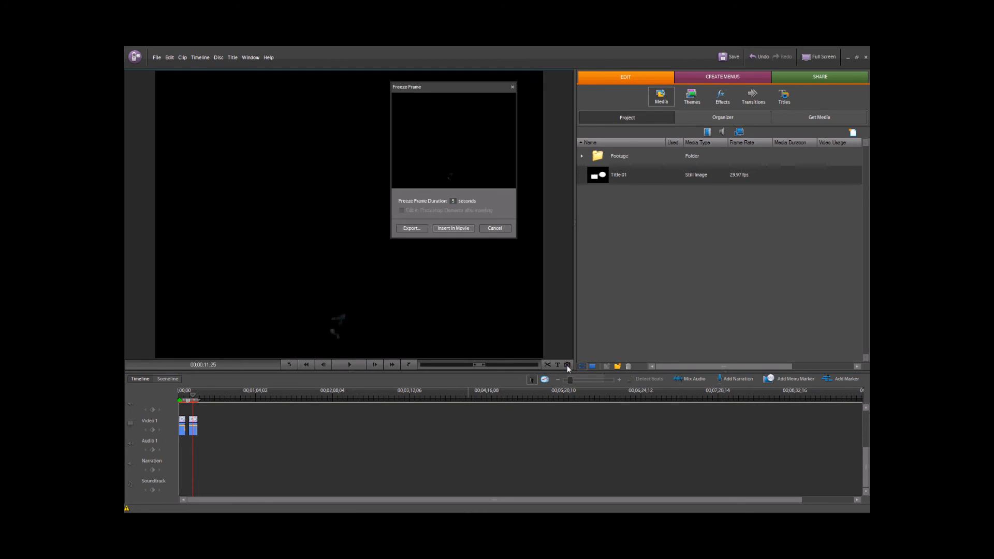
left_click(417, 231)
left_click(555, 226)
left_click(500, 229)
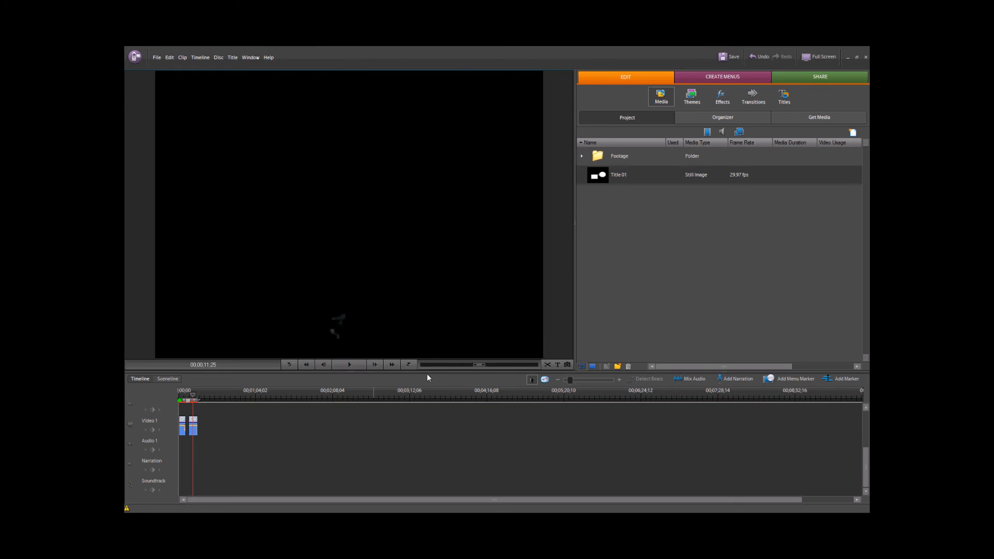
Step: View the project's clips in the Sceneline, return to the Timeline and scrub within the second clip
left_click(166, 378)
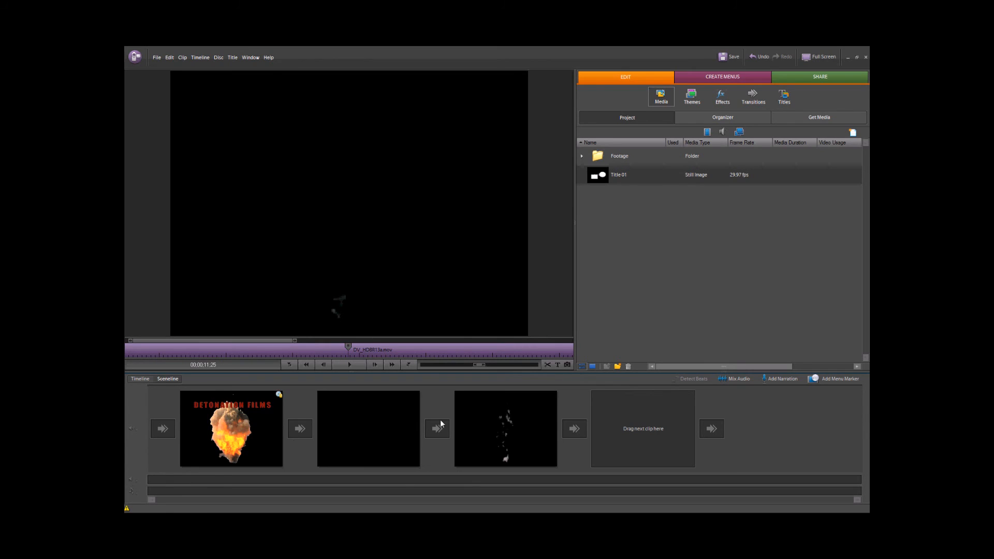
left_click(140, 379)
mouse_move(190, 404)
left_mouse_down()
mouse_move(178, 403)
mouse_move(195, 406)
left_mouse_up()
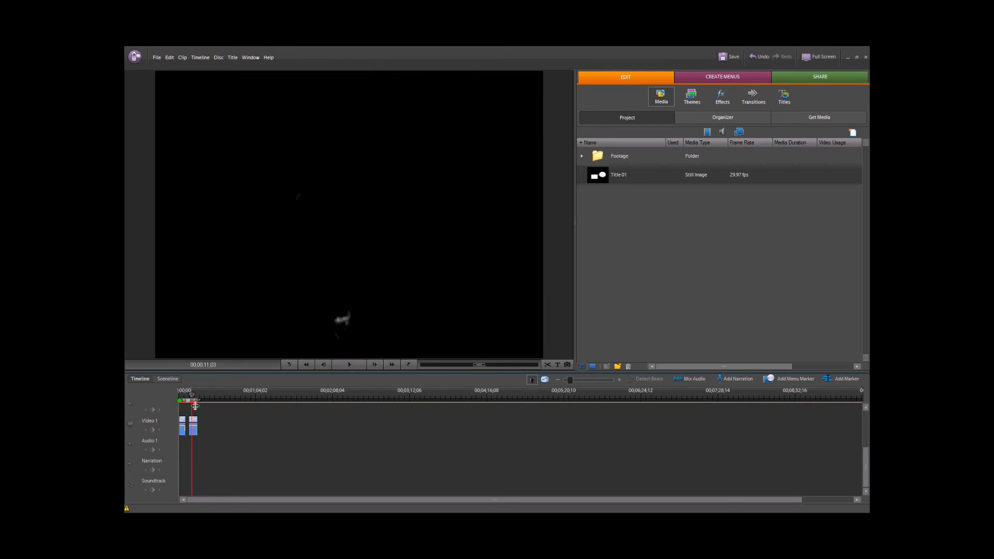
Step: Time-stretch the second clip on Video 1 by extending its end, slowing it to 40.42% speed
left_click(545, 380)
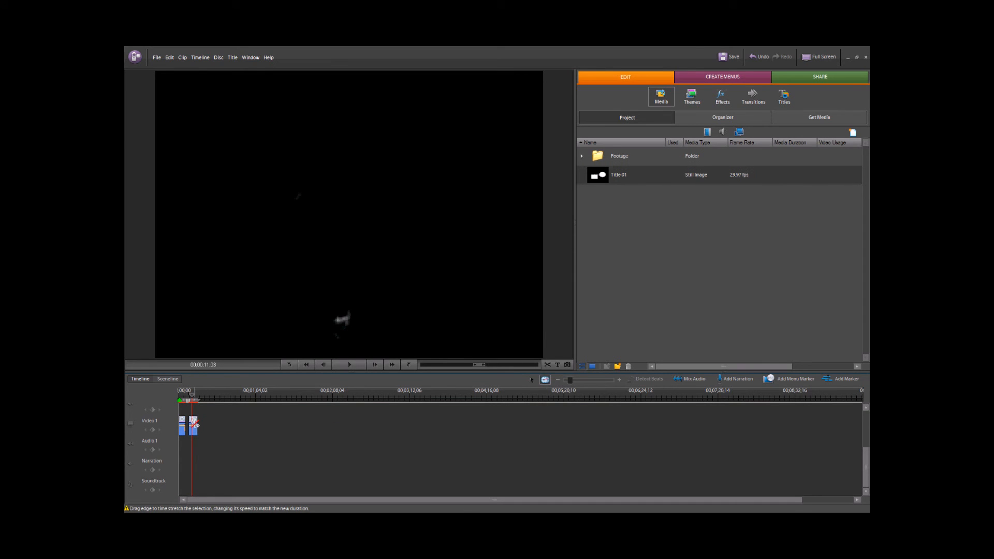
left_click_drag(197, 423, 197, 398)
left_click(202, 397)
right_click(201, 423)
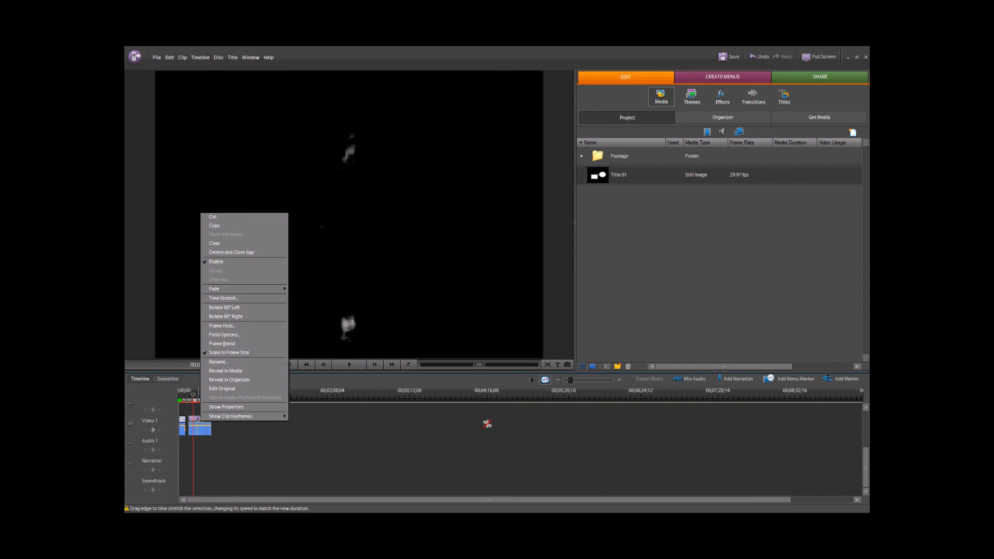
Step: Return to the Selection tool, look at the second clip's Time Stretch settings and close them
left_click(532, 380)
right_click(197, 424)
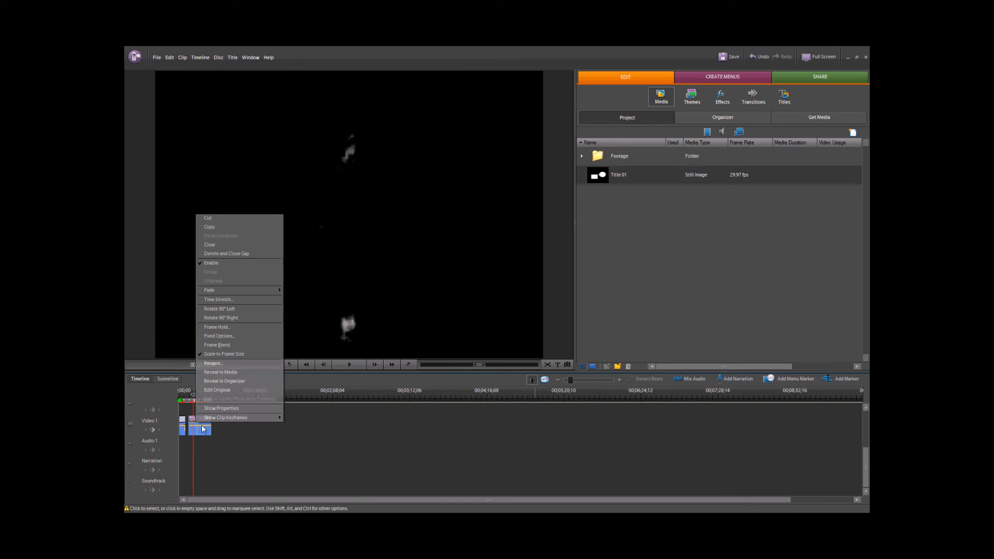
left_click(225, 300)
left_click(519, 313)
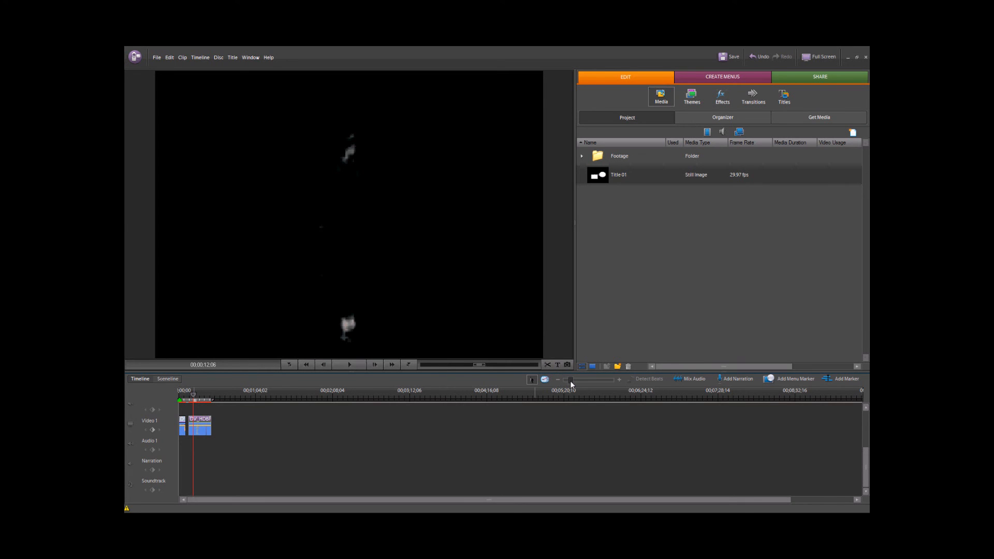
Step: Split the second clip on Video 1 at 00;00;13;15
left_click_drag(570, 381, 585, 386)
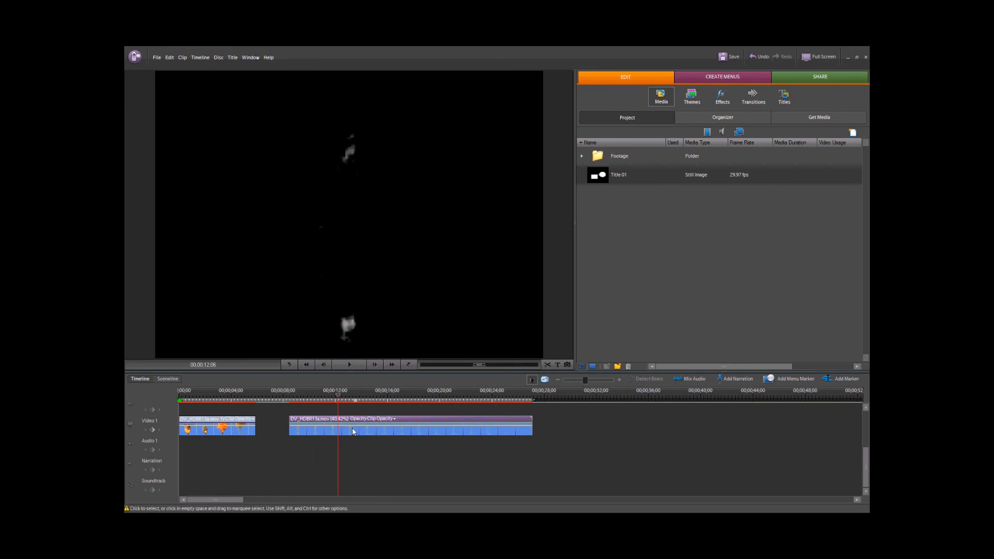
left_click_drag(339, 395, 355, 396)
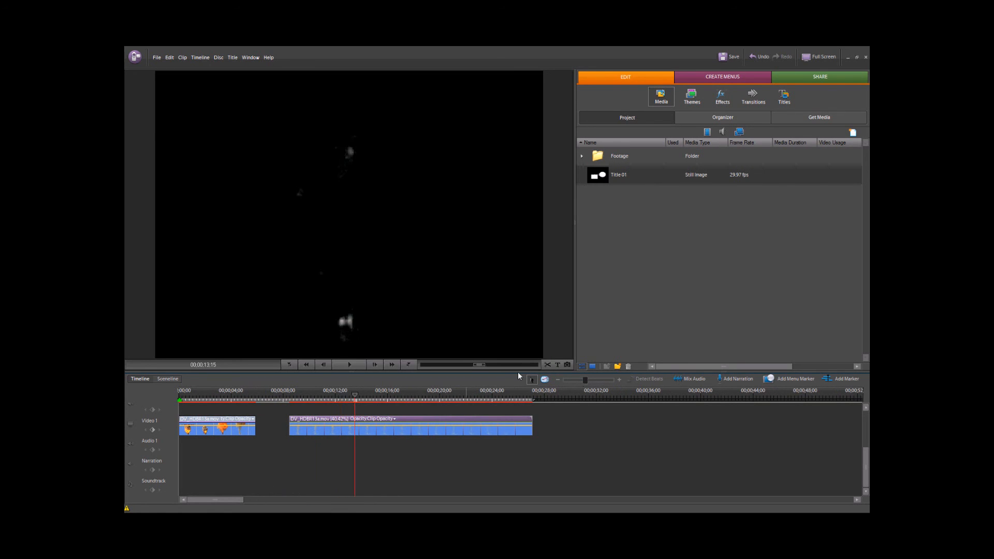
left_click(545, 364)
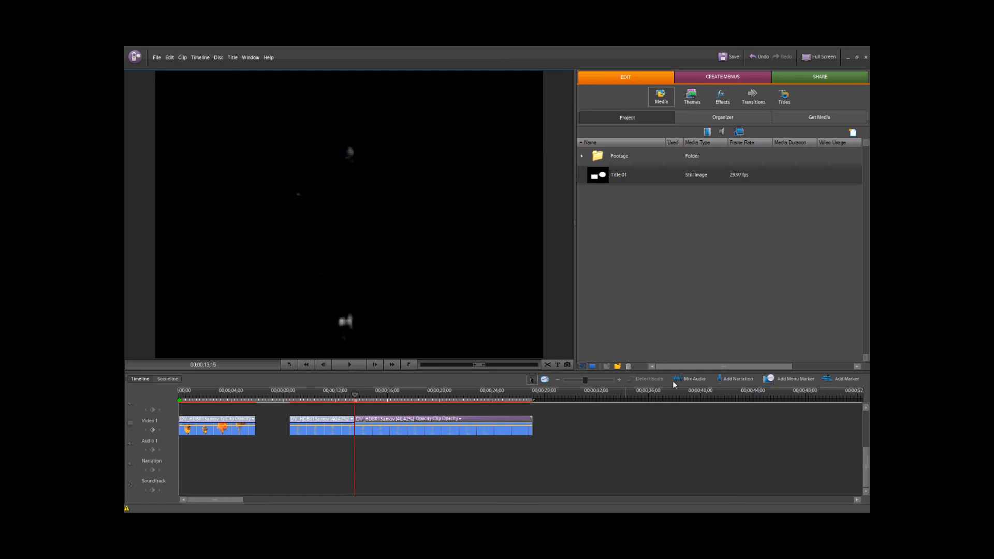
Step: Look over the audio mixer's balance and level controls for each track, and close it
left_click(686, 381)
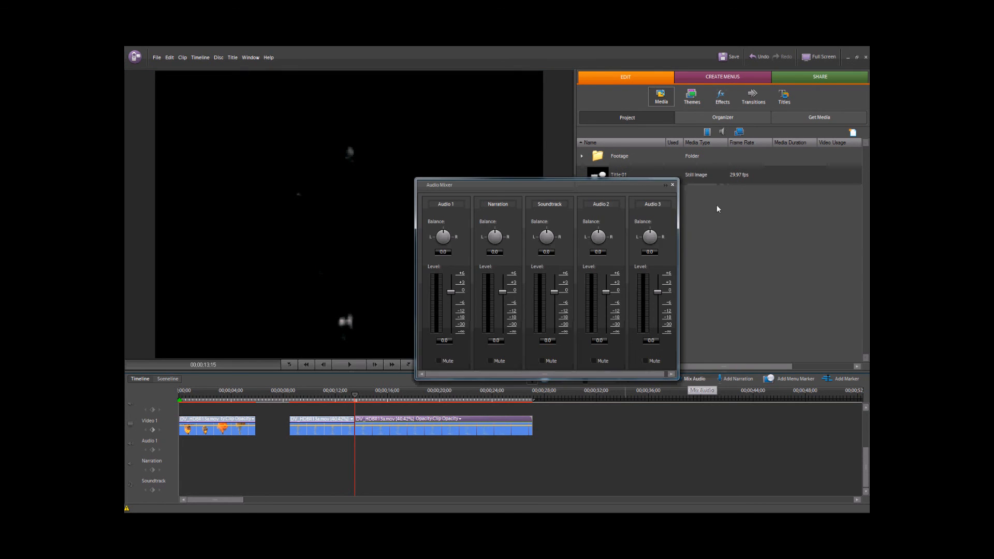
left_click(673, 185)
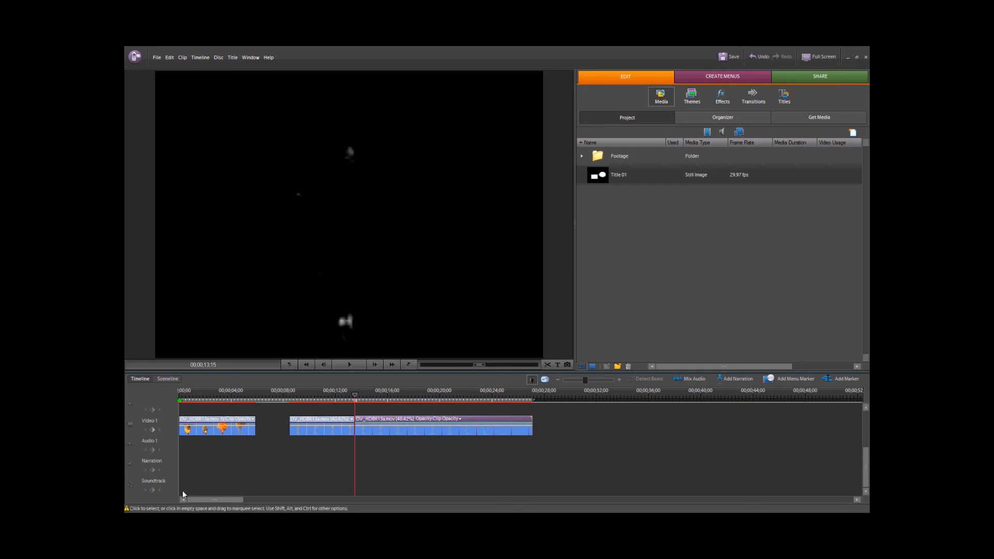
Step: Look through the application's file, editing, clip, window and help commands without running any of them
left_click(156, 58)
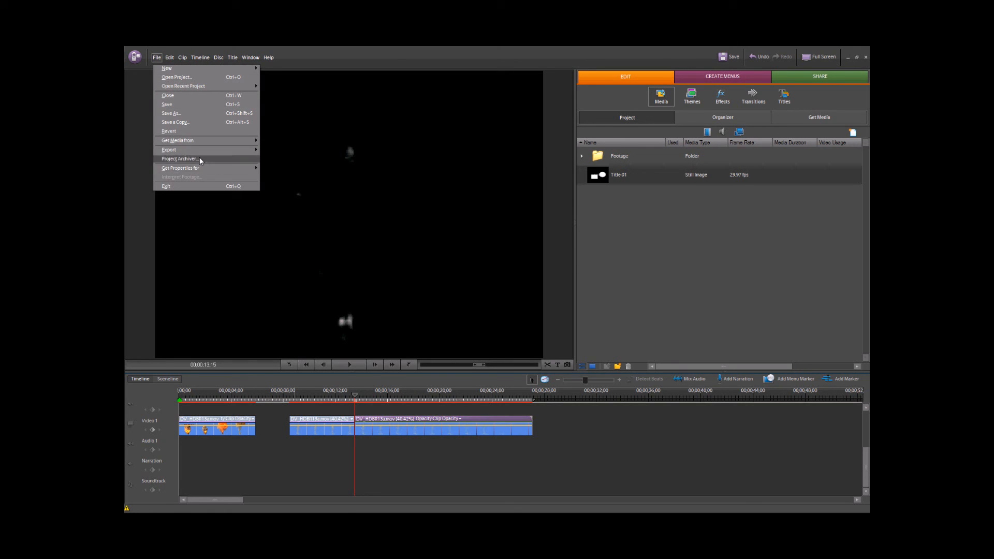
left_click(124, 124)
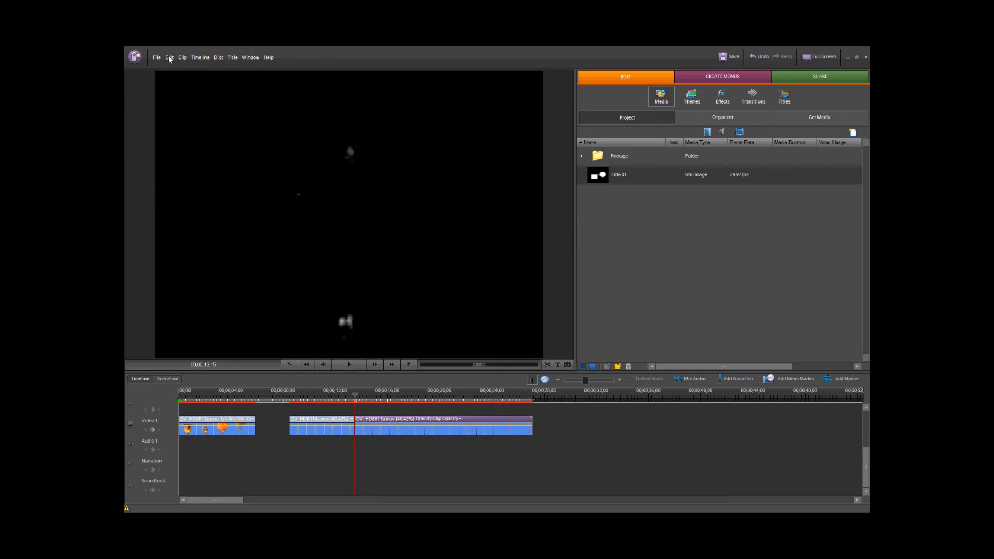
left_click(170, 58)
key("Escape")
left_click(182, 57)
mouse_move(206, 58)
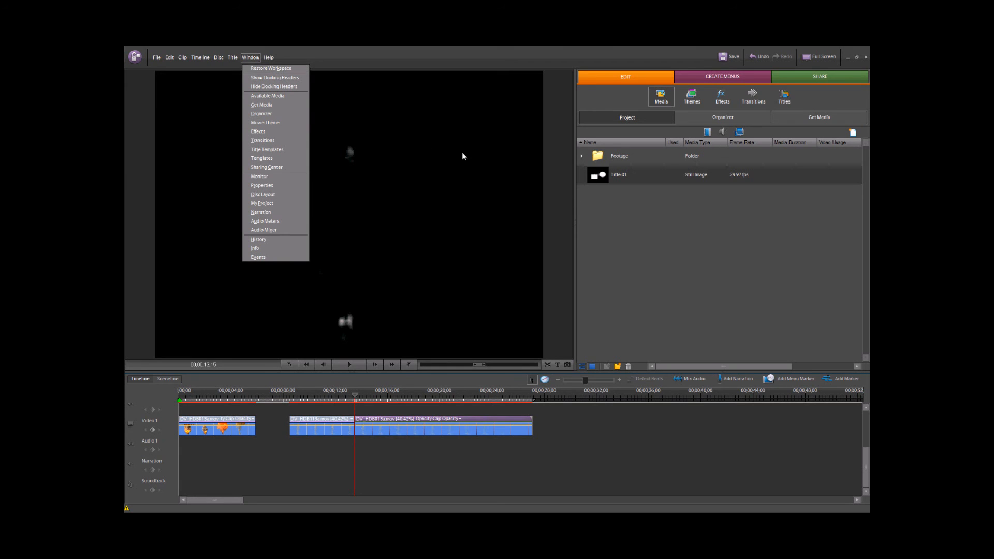
left_click(269, 57)
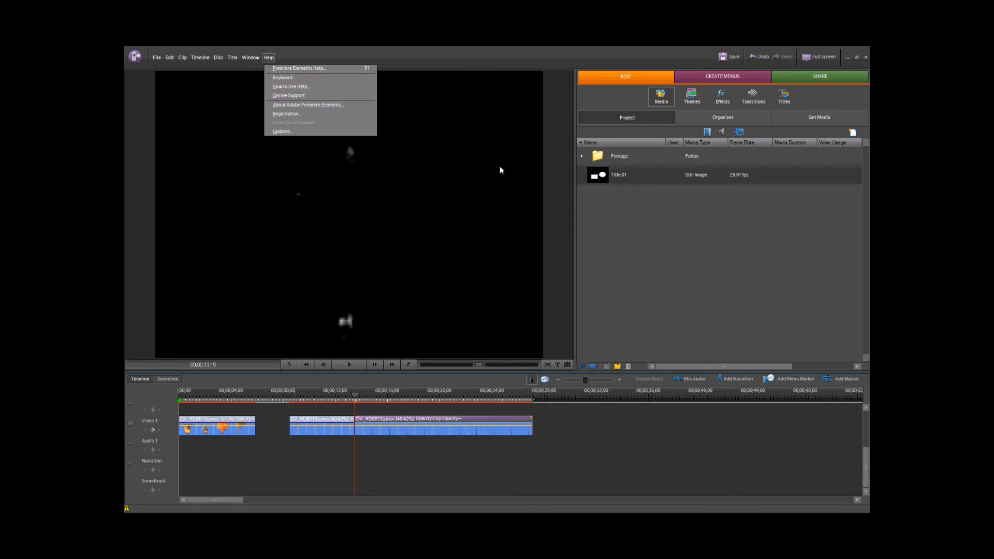
left_click(724, 309)
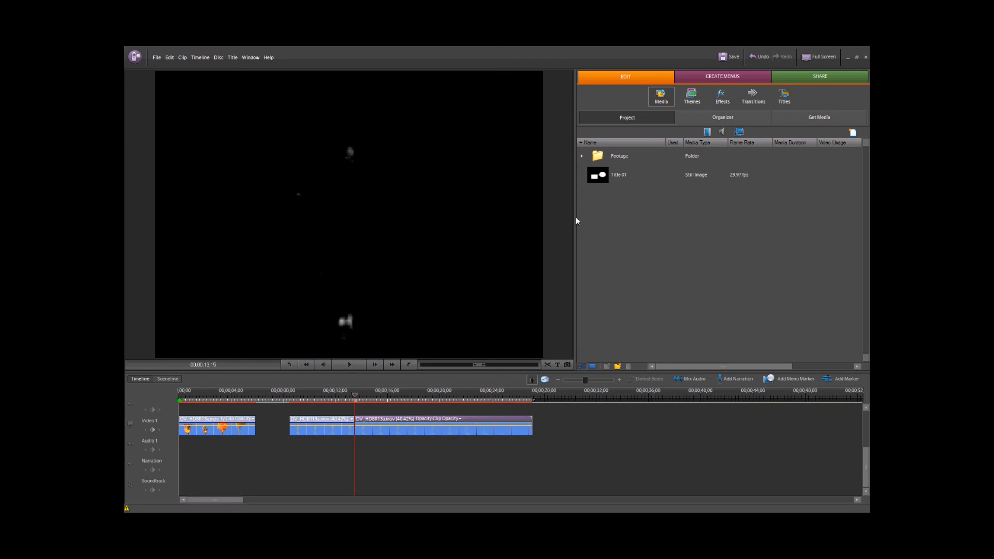
Step: Widen the project media area at the preview's expense, and exit the program without saving changes to the project
left_click_drag(575, 218, 492, 227)
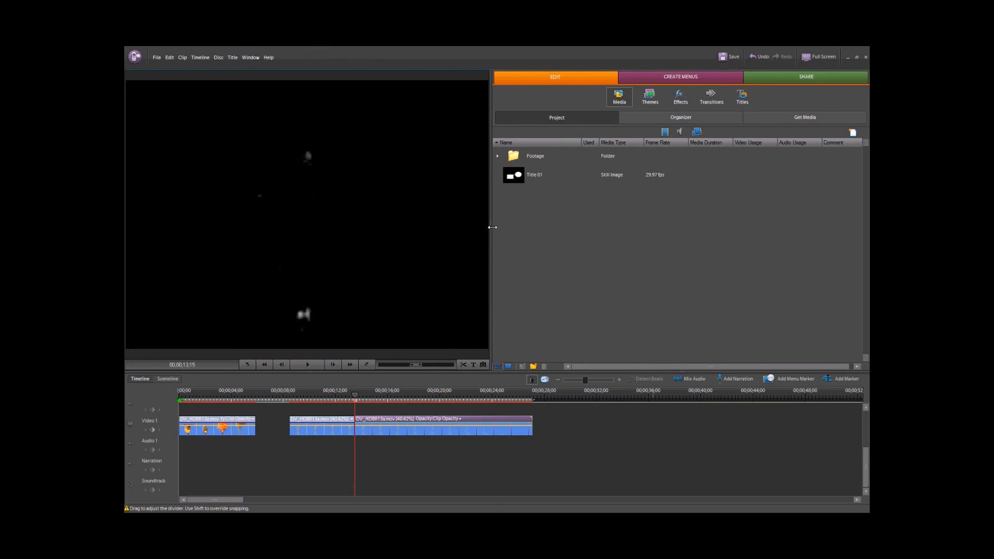
left_click(866, 57)
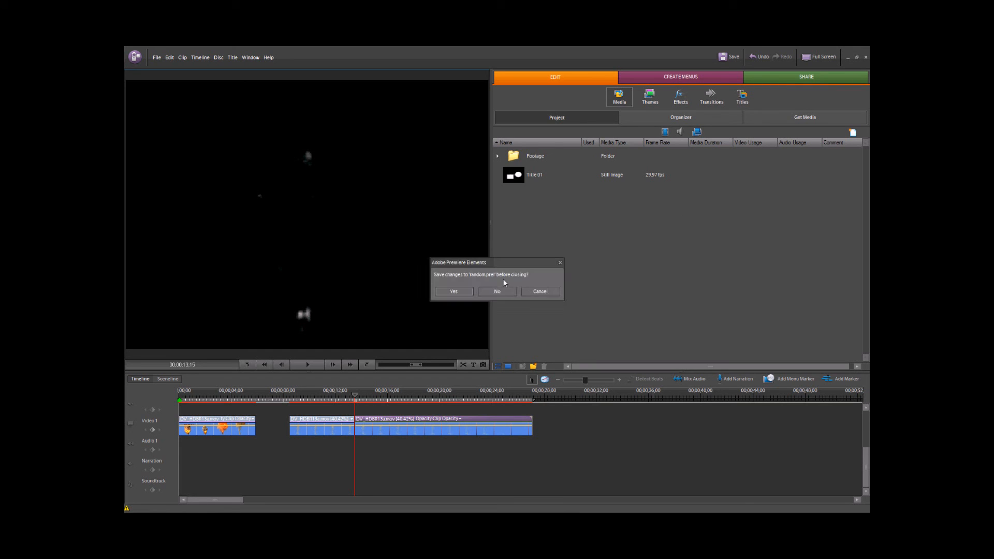
left_click(486, 289)
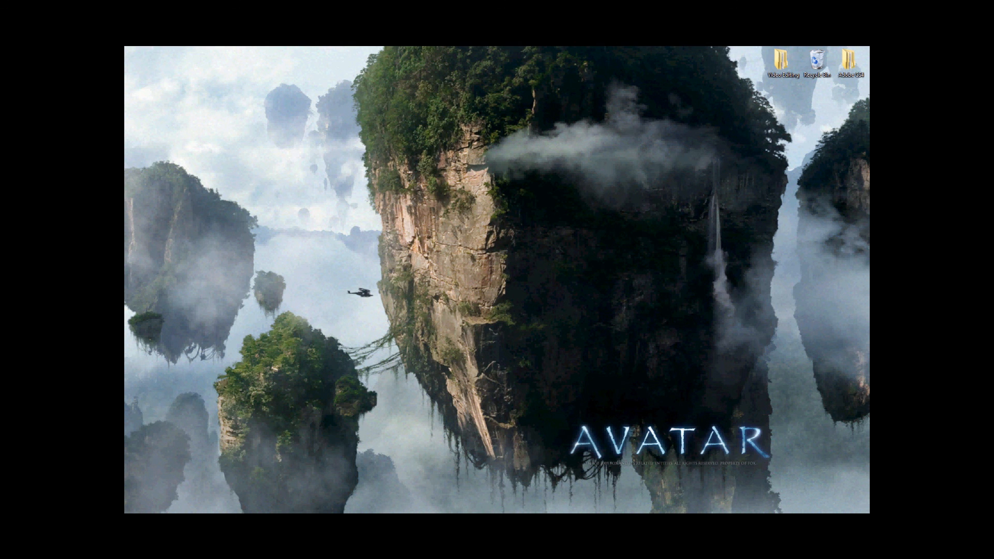
right_click(252, 55)
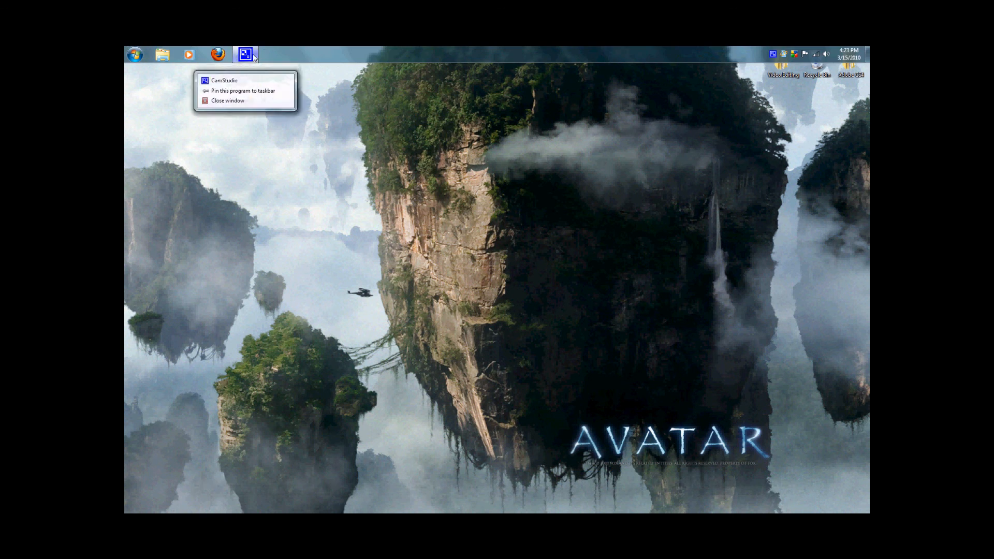